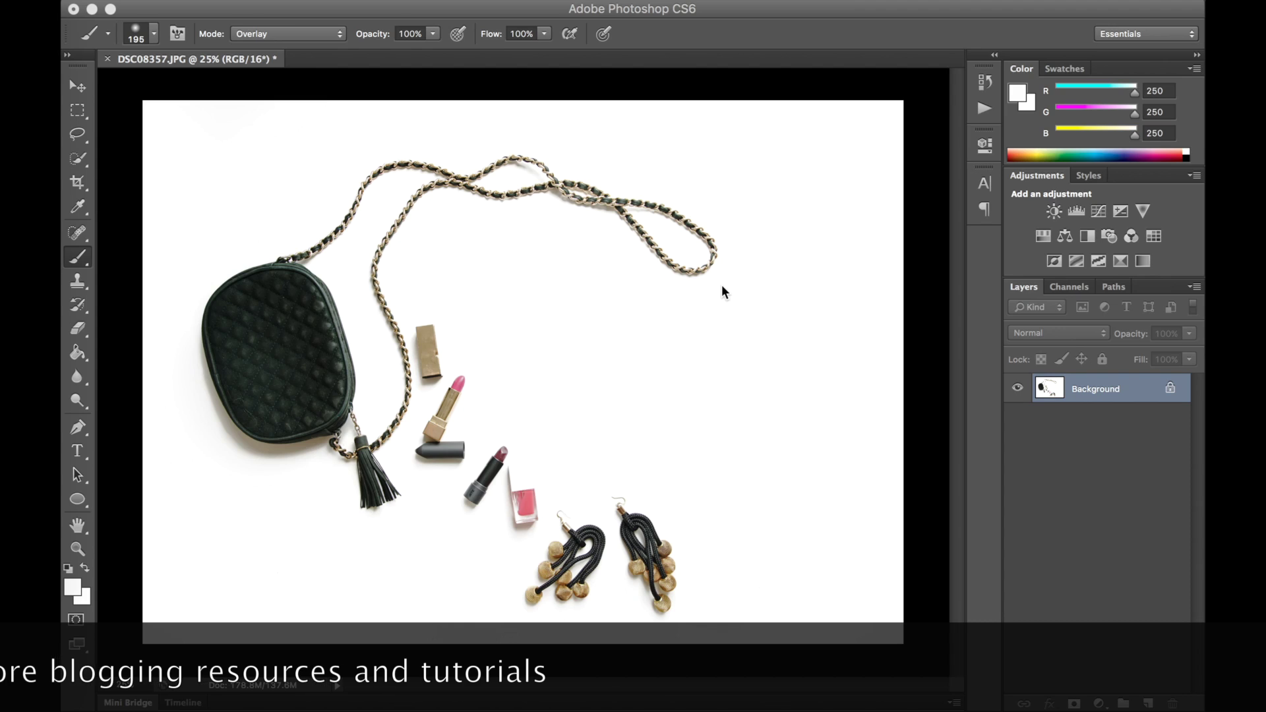
Switch to Lightroom and load the flat-lay shot DSC08356, then a neighbouring frame, from the filmstrip.
key("super+Tab")
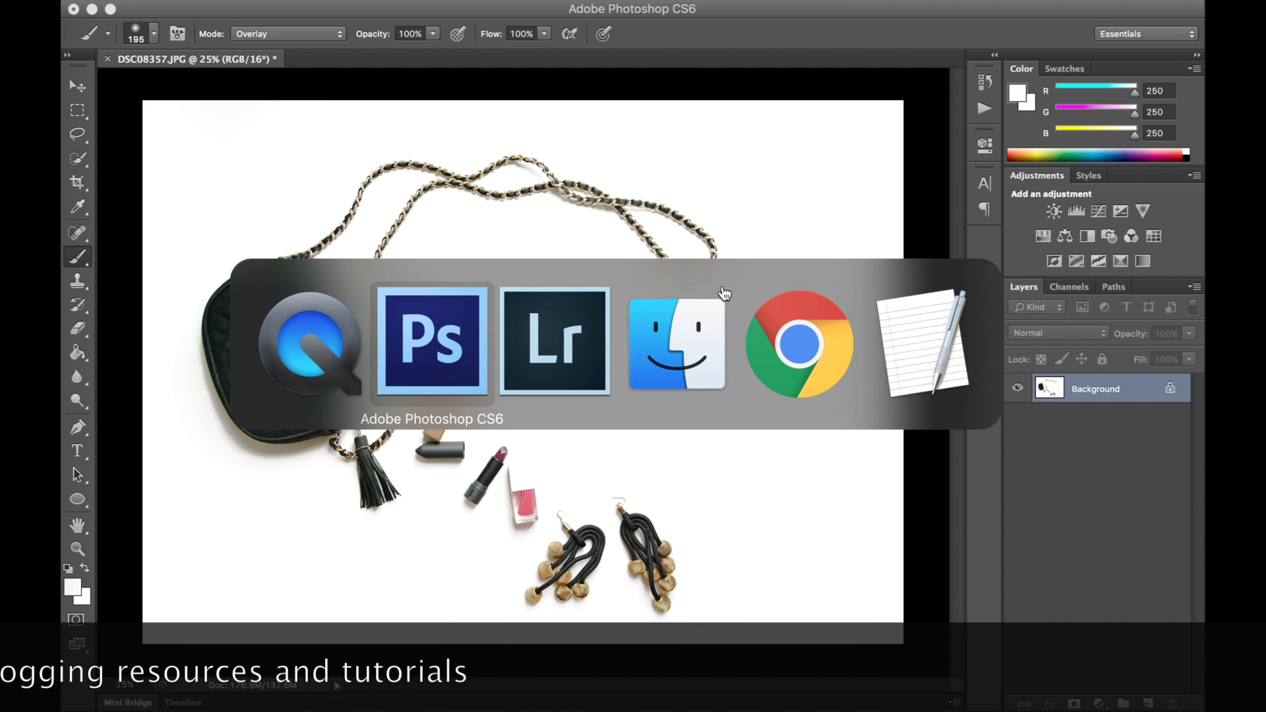
key("super+Tab")
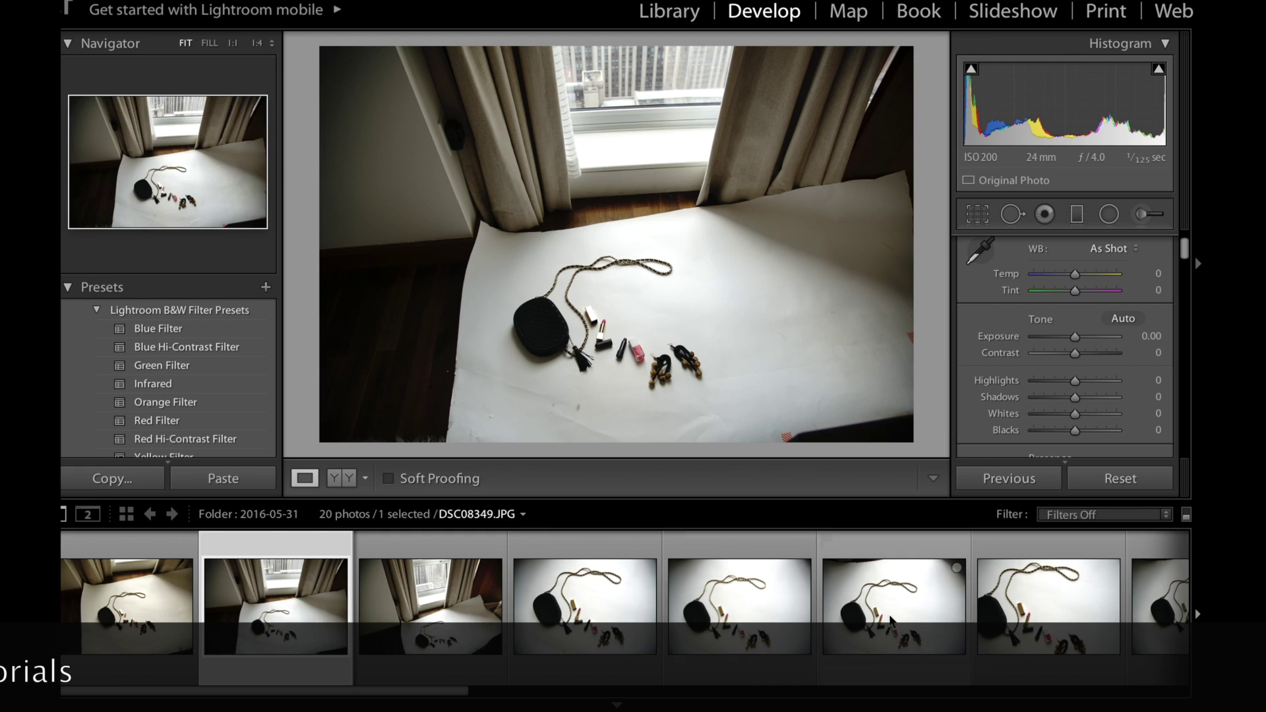
scroll(791, 596, "down", 8)
scroll(942, 623, "down", 2)
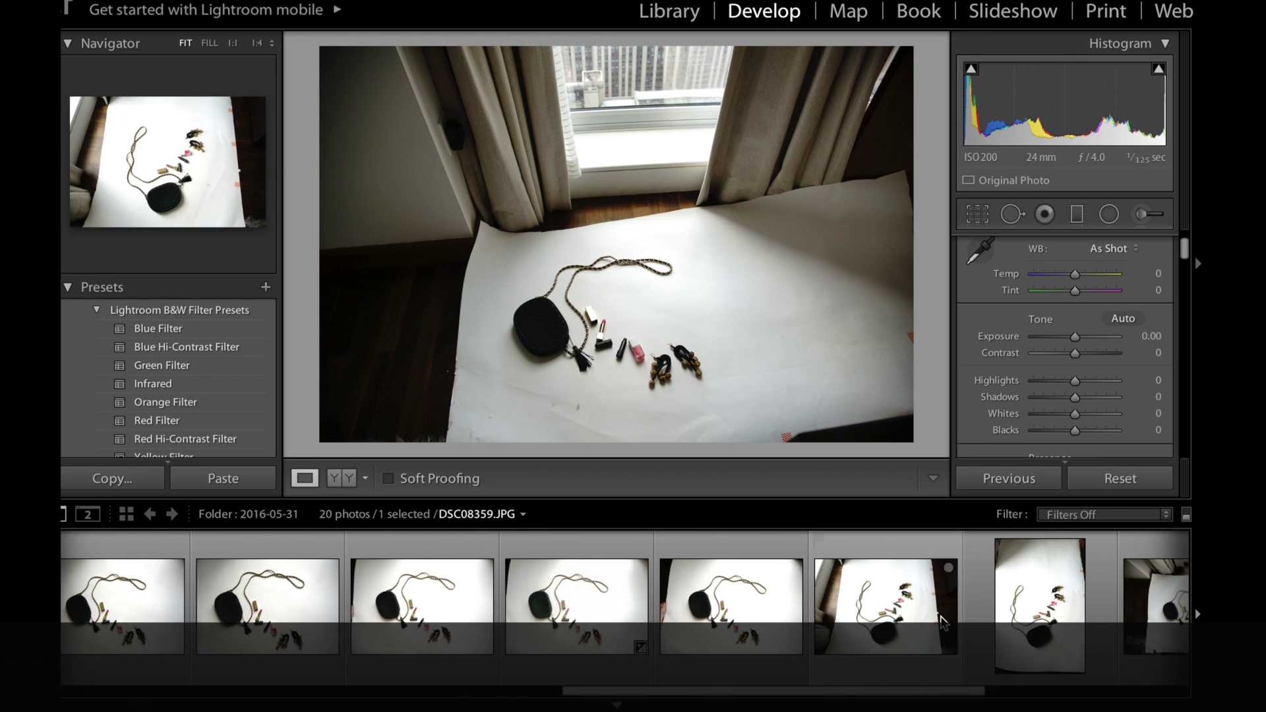
left_click(533, 613)
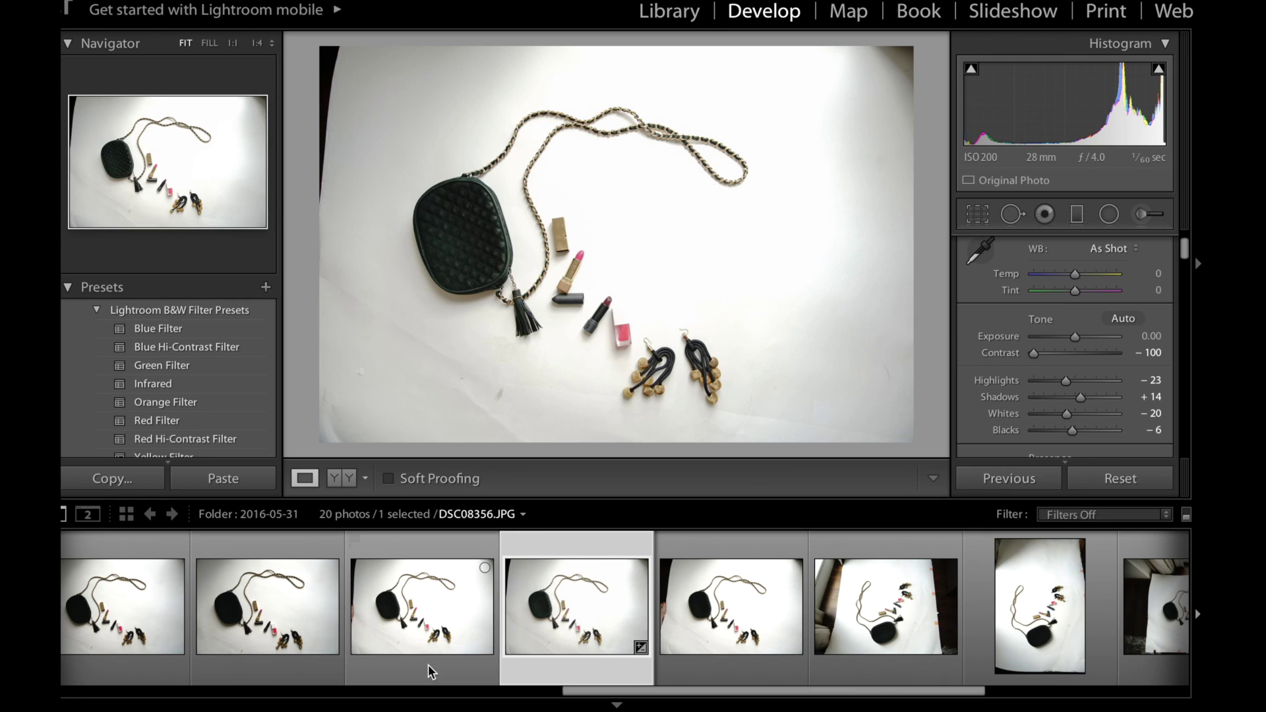
left_click(441, 615)
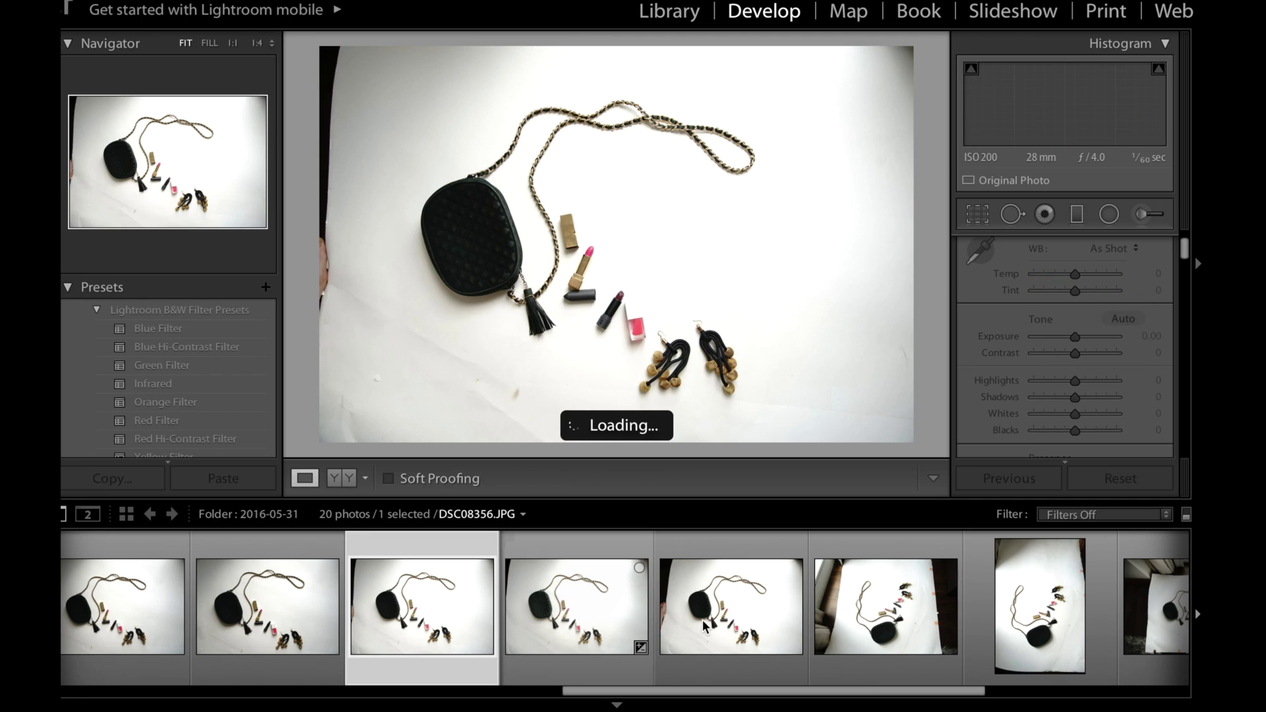
Load DSC08357 and try Contrast at -59, +16 and 0 before settling on -100.
left_click(564, 623)
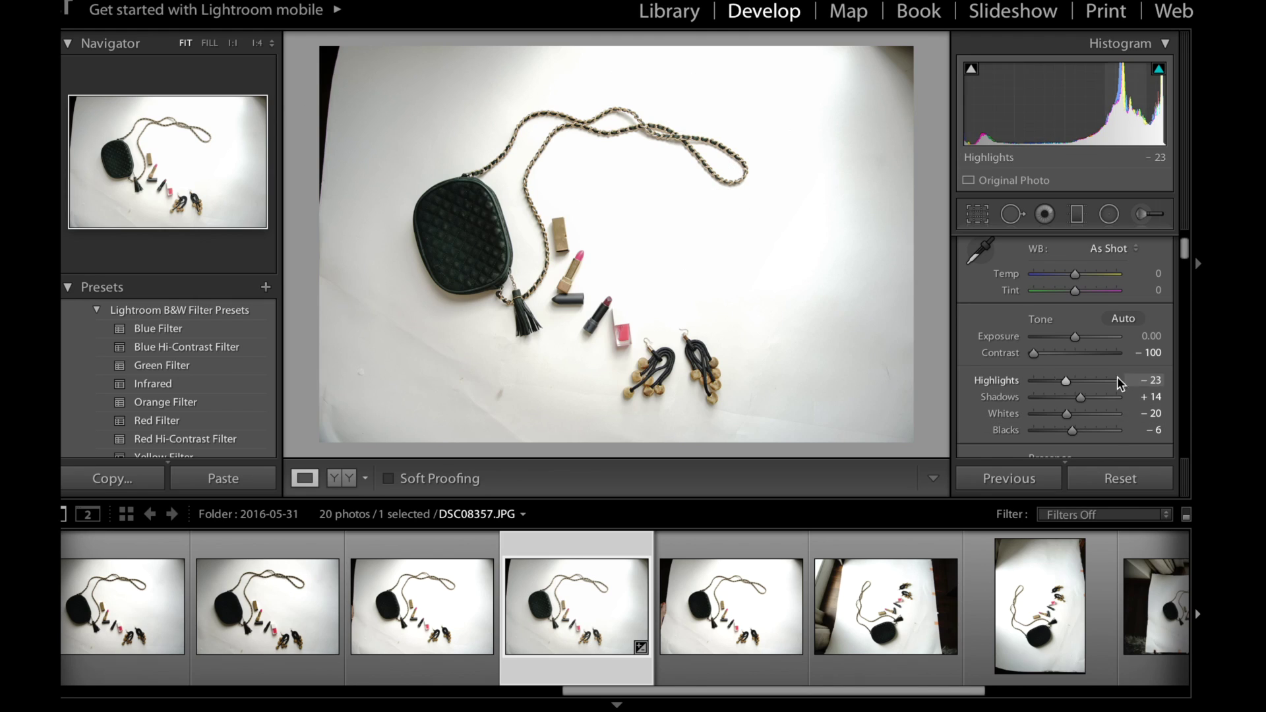
left_click(1152, 354)
type("-59")
key("Return")
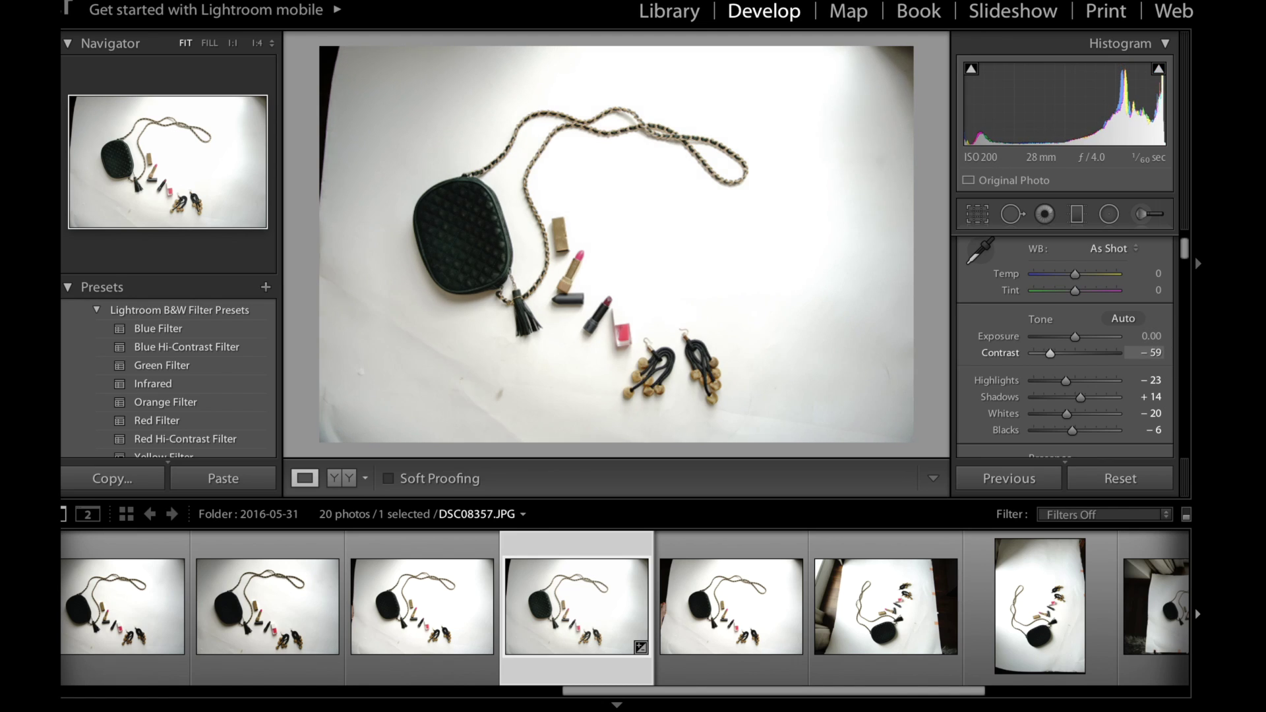
type("16")
key("Return")
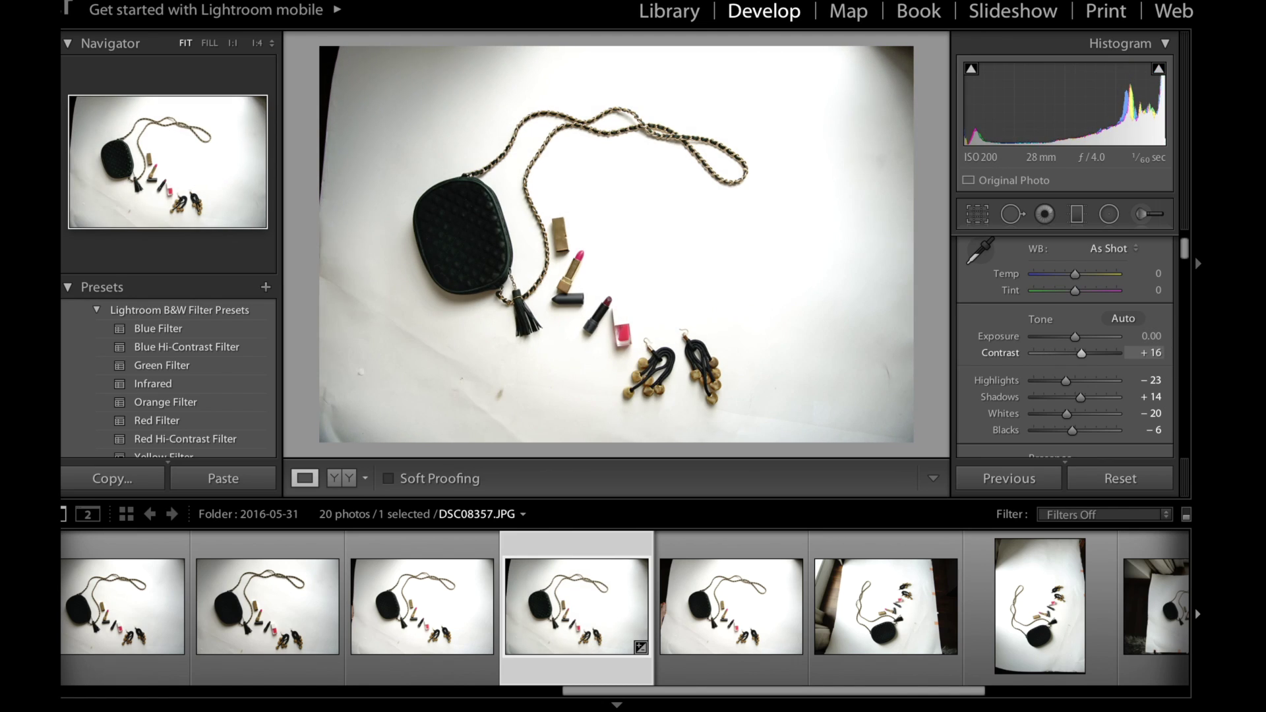
type("0")
key("Return")
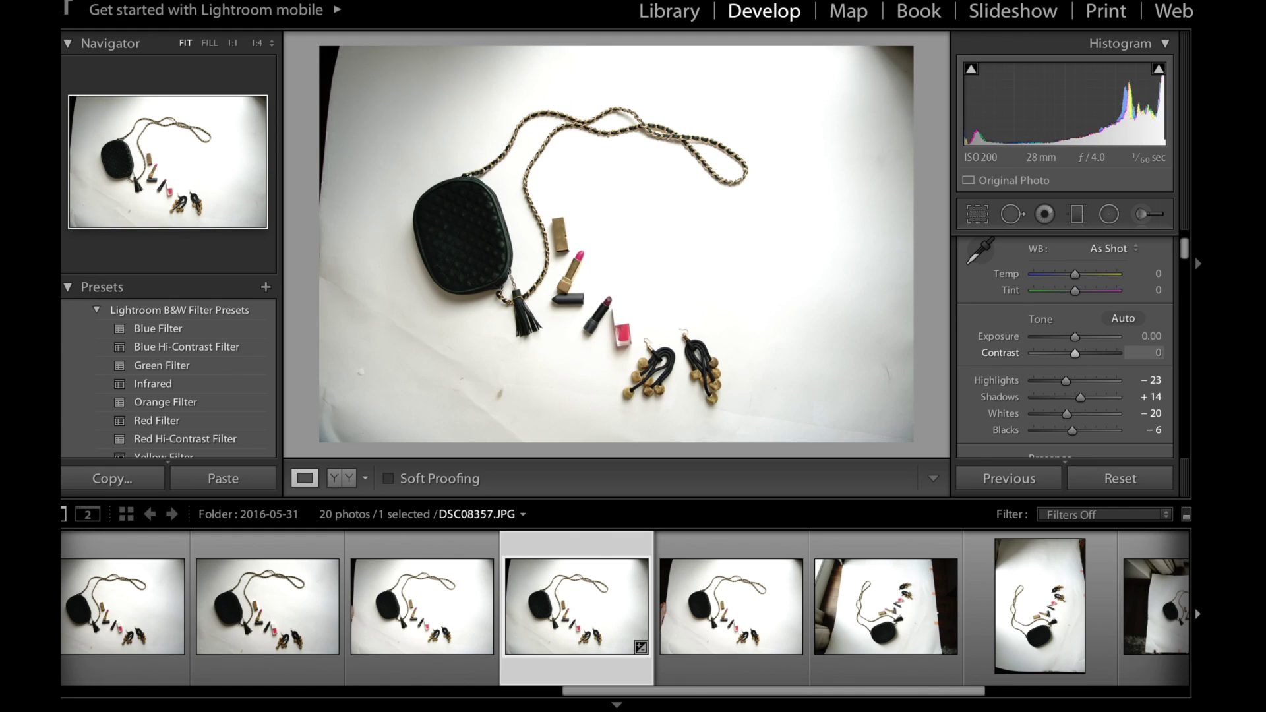
type("-100")
key("Return")
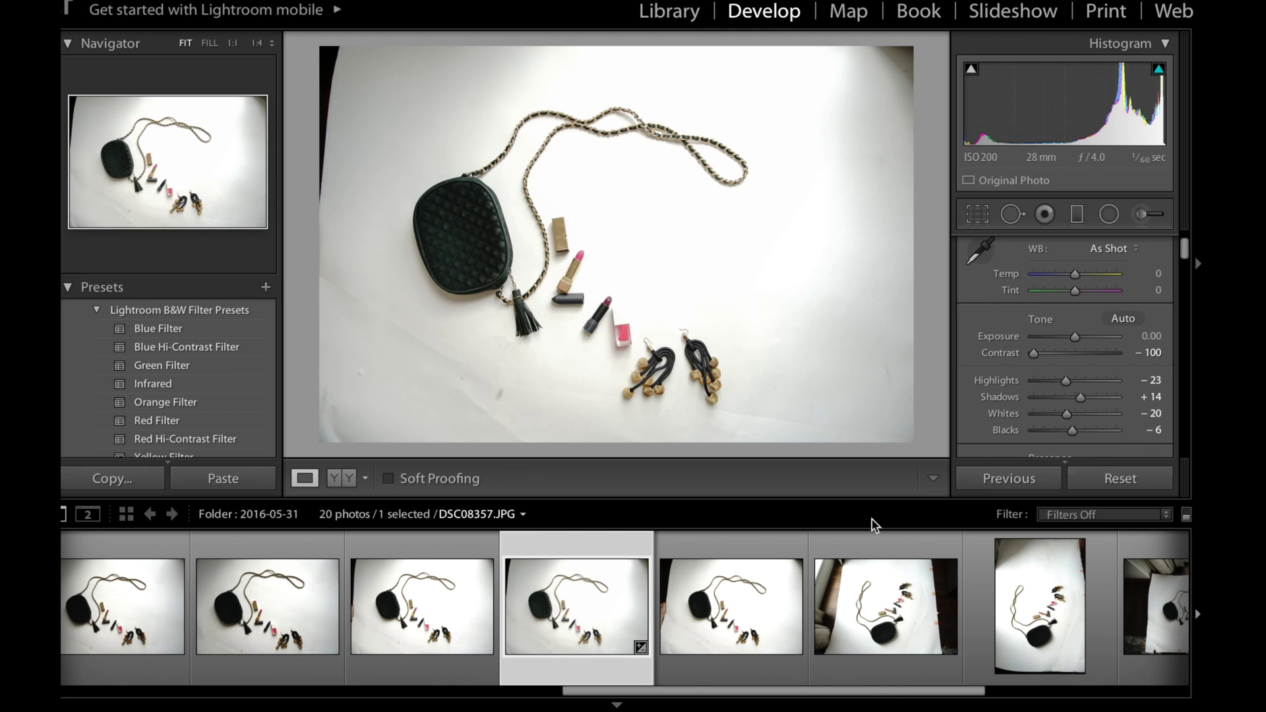
Close DSC08357.JPG in Photoshop without saving, then return to Lightroom.
key("super+Tab")
key("super+Tab")
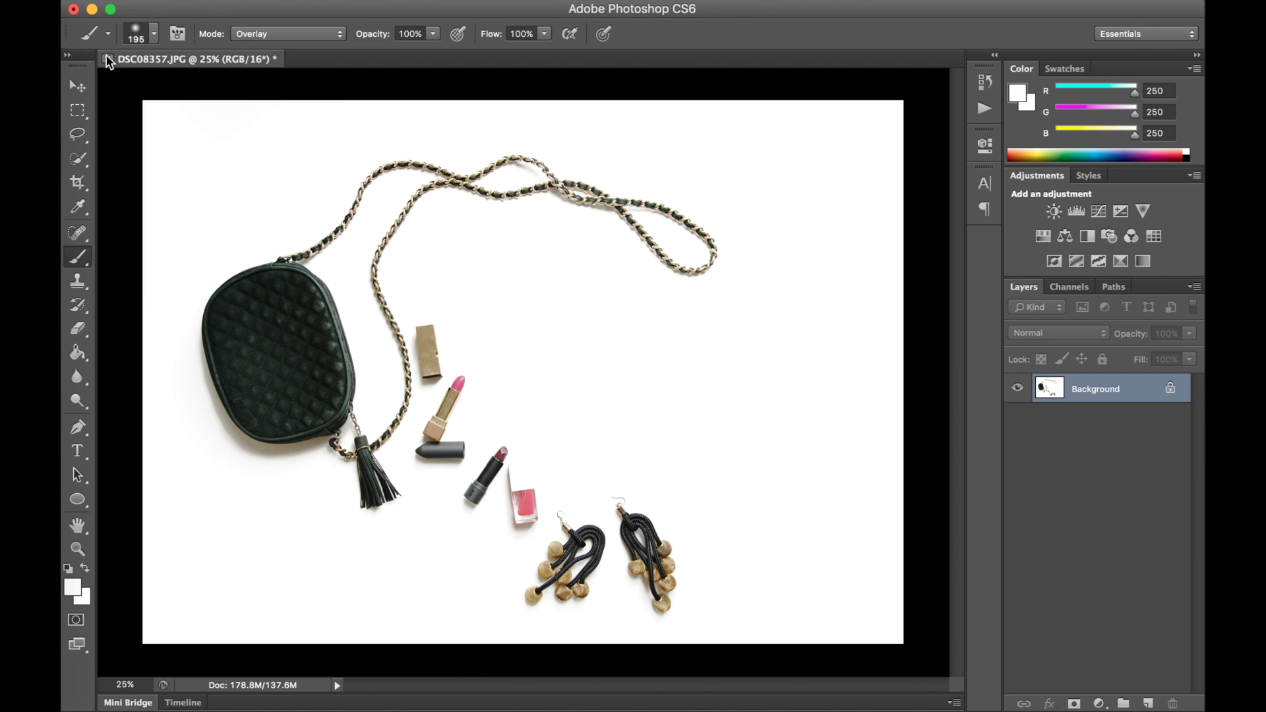
key("super+w")
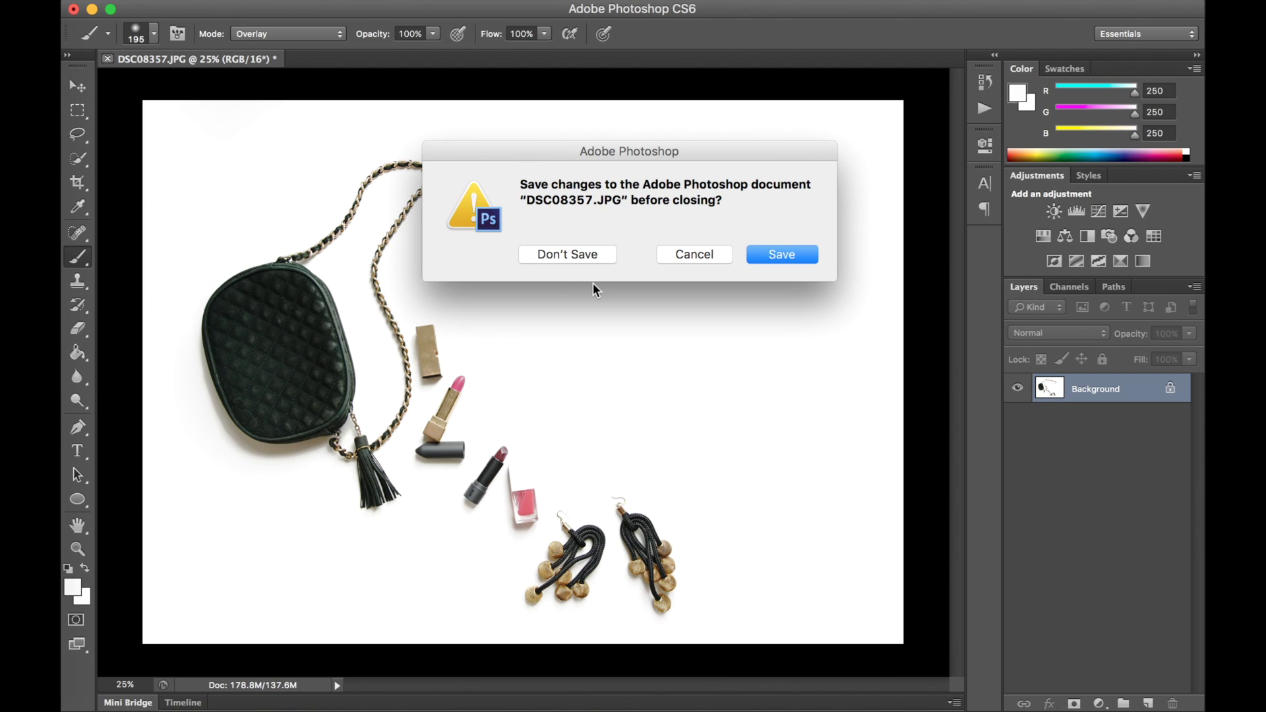
left_click(582, 255)
key("super+Tab")
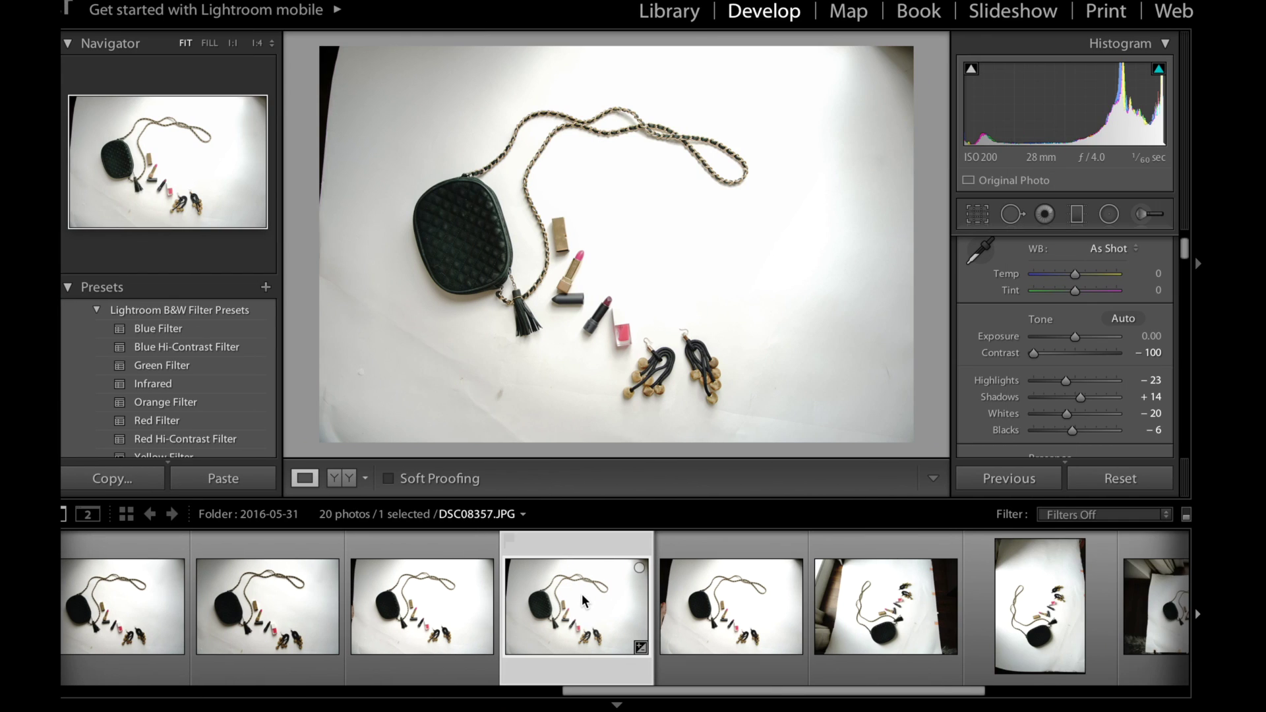
Send DSC08357 to Photoshop CS6 through Edit In > Edit in Adobe Photoshop CS6.
right_click(583, 600)
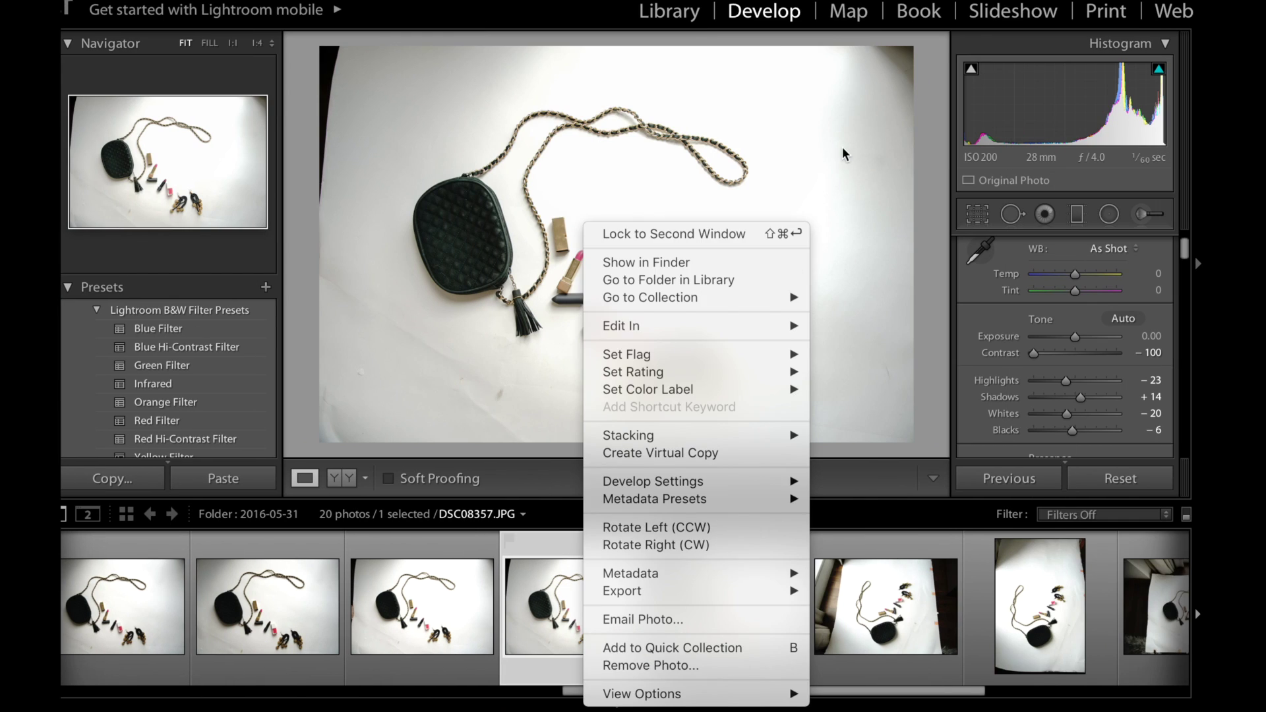
mouse_move(687, 331)
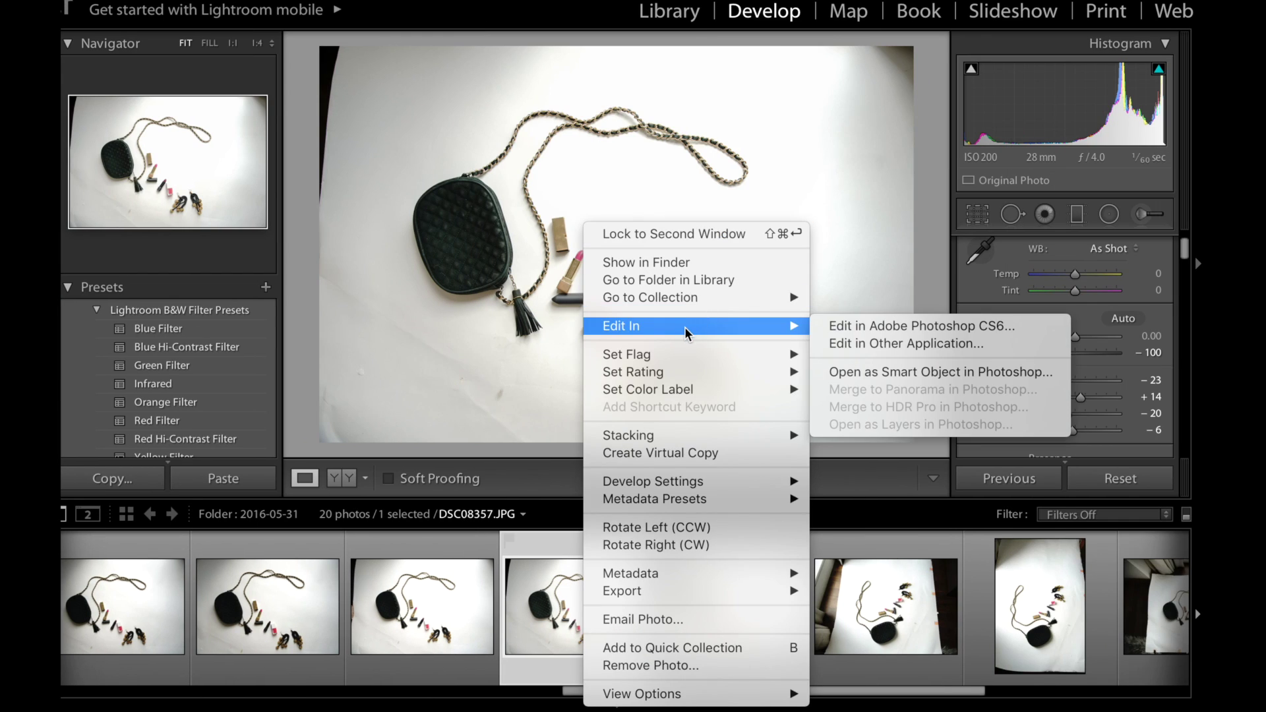
left_click(883, 327)
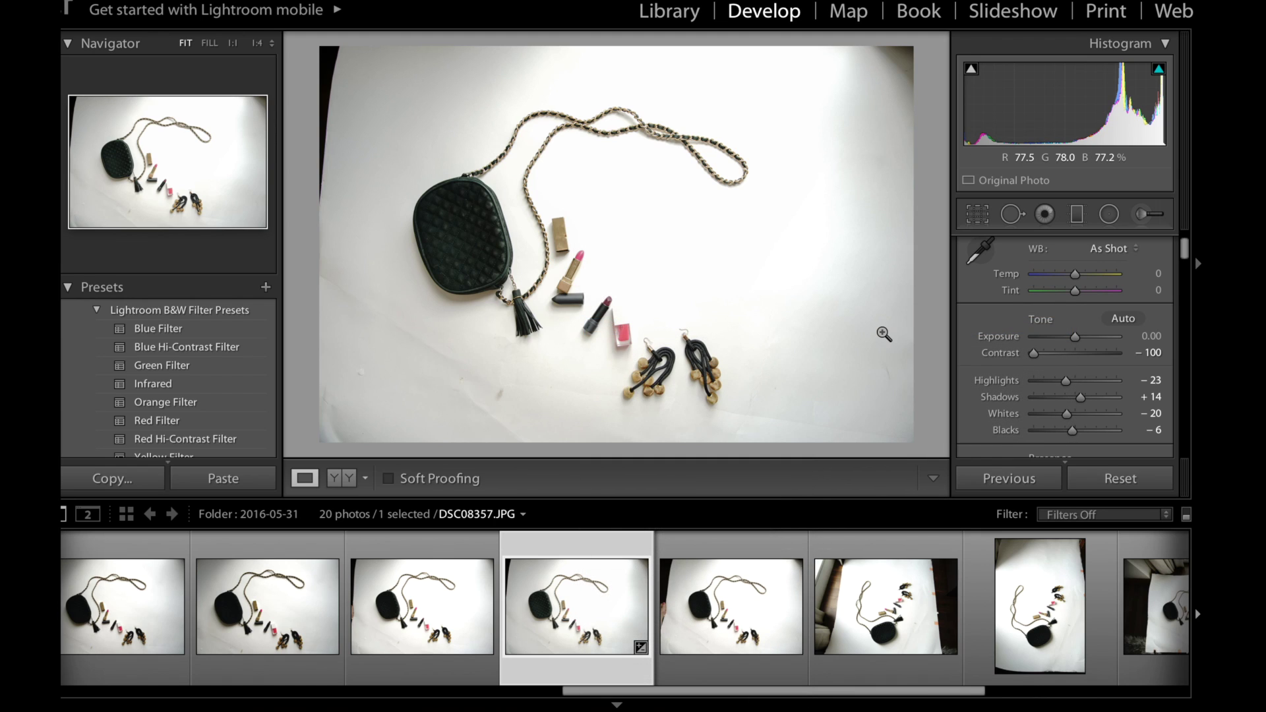
key("Return")
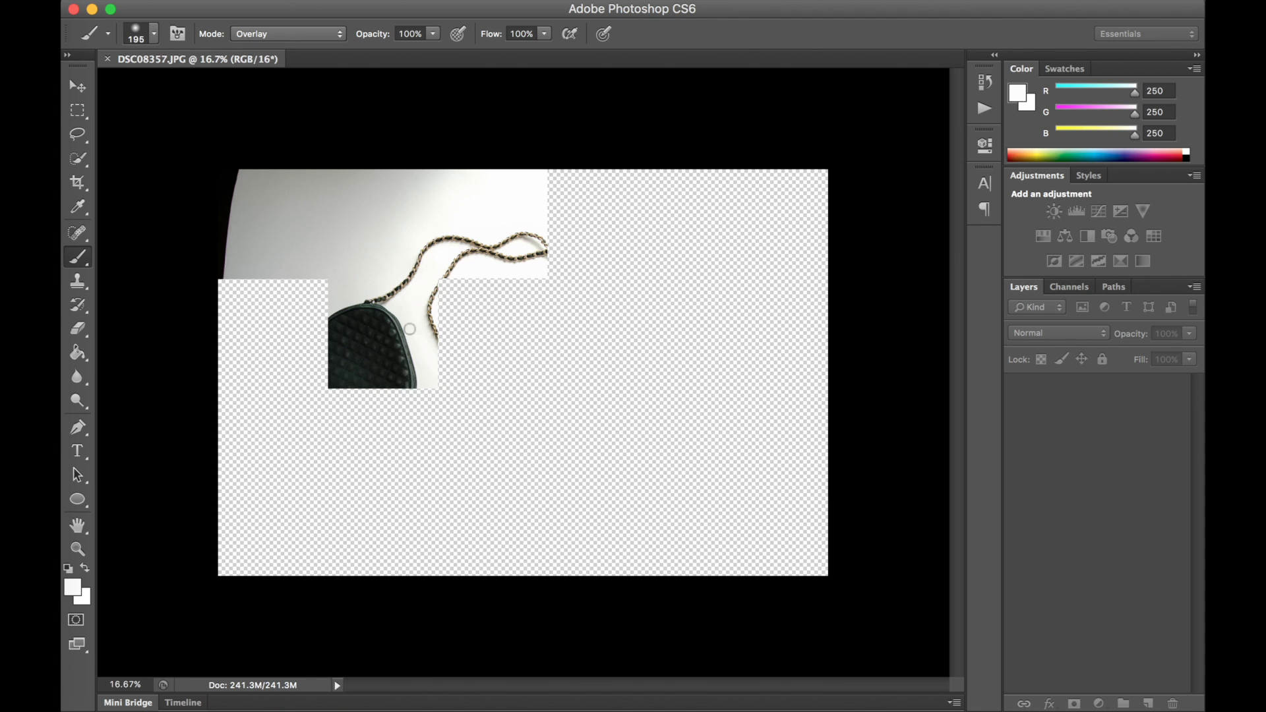
Crop the photo to a 7 × 5 landscape ratio, trimming away the grey backdrop edges.
key("super+plus")
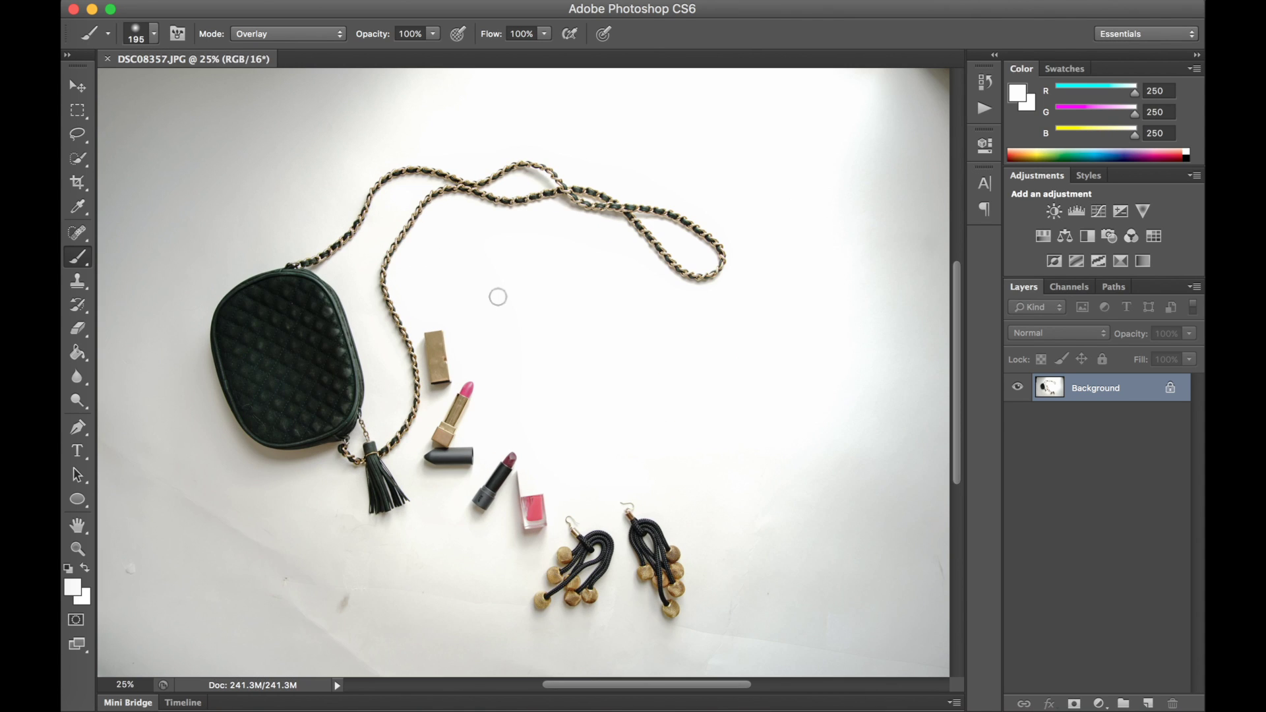
key("super+minus")
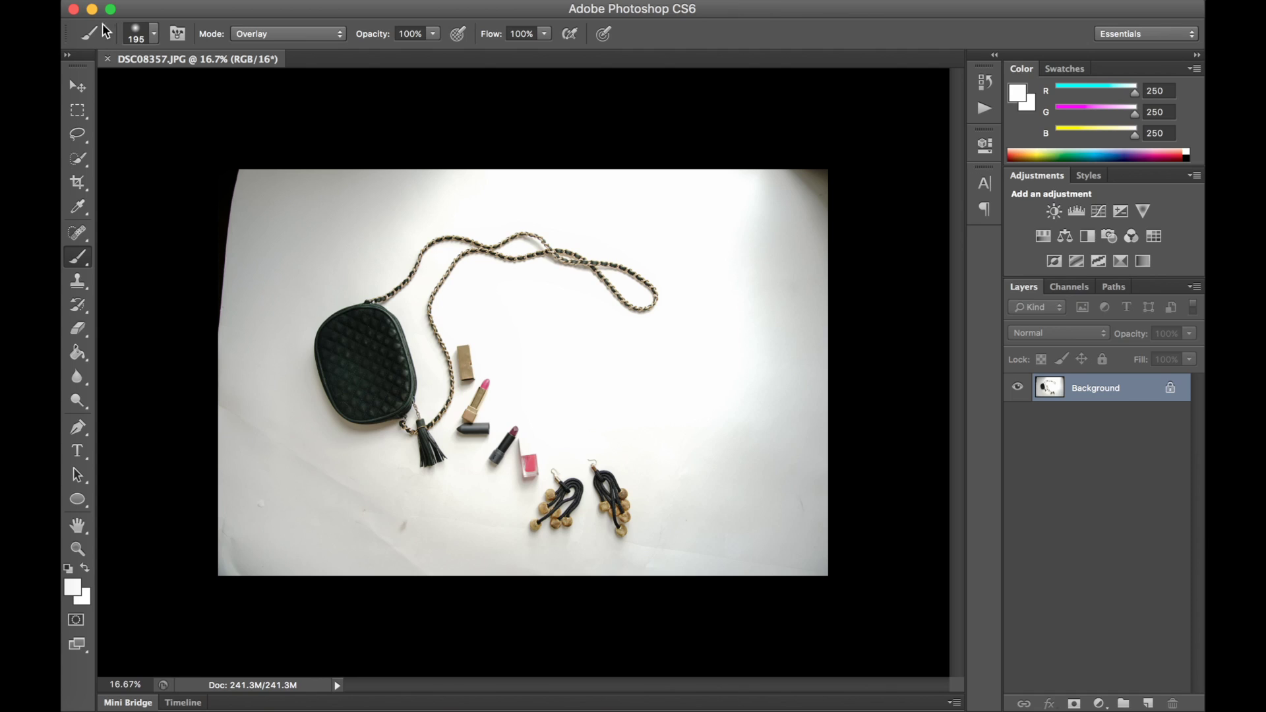
left_click(78, 181)
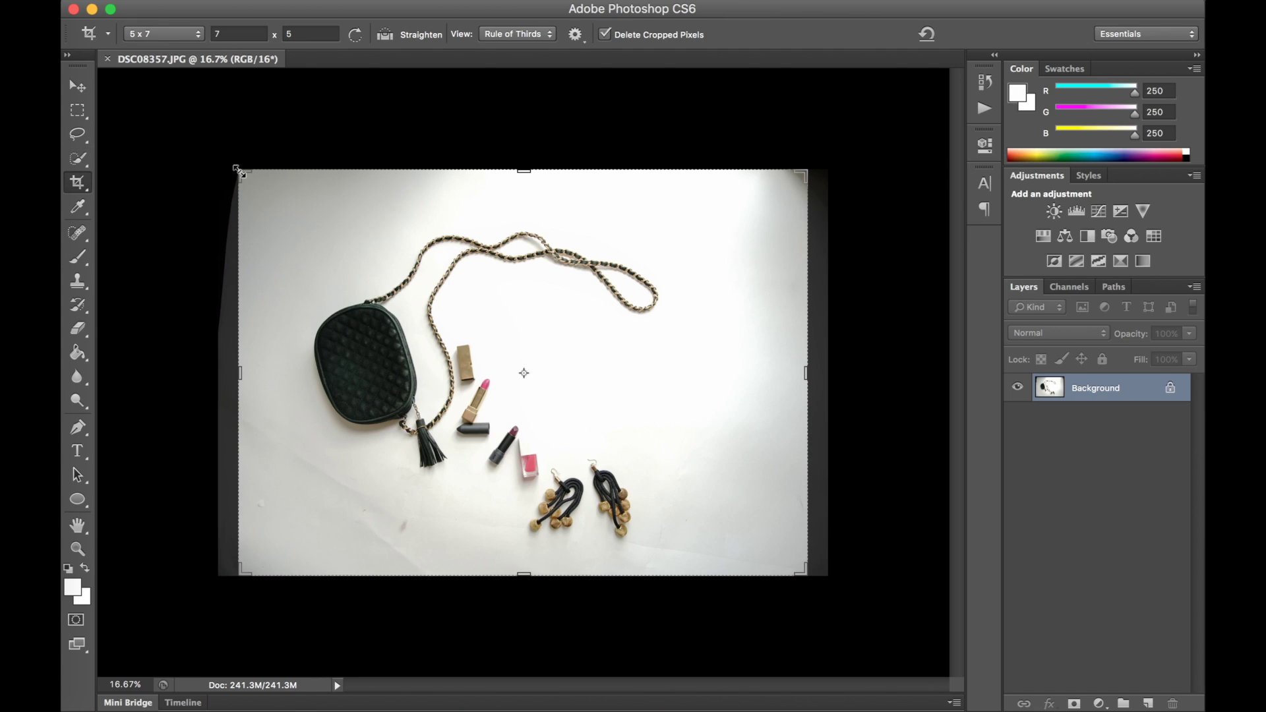
left_click_drag(237, 170, 294, 228)
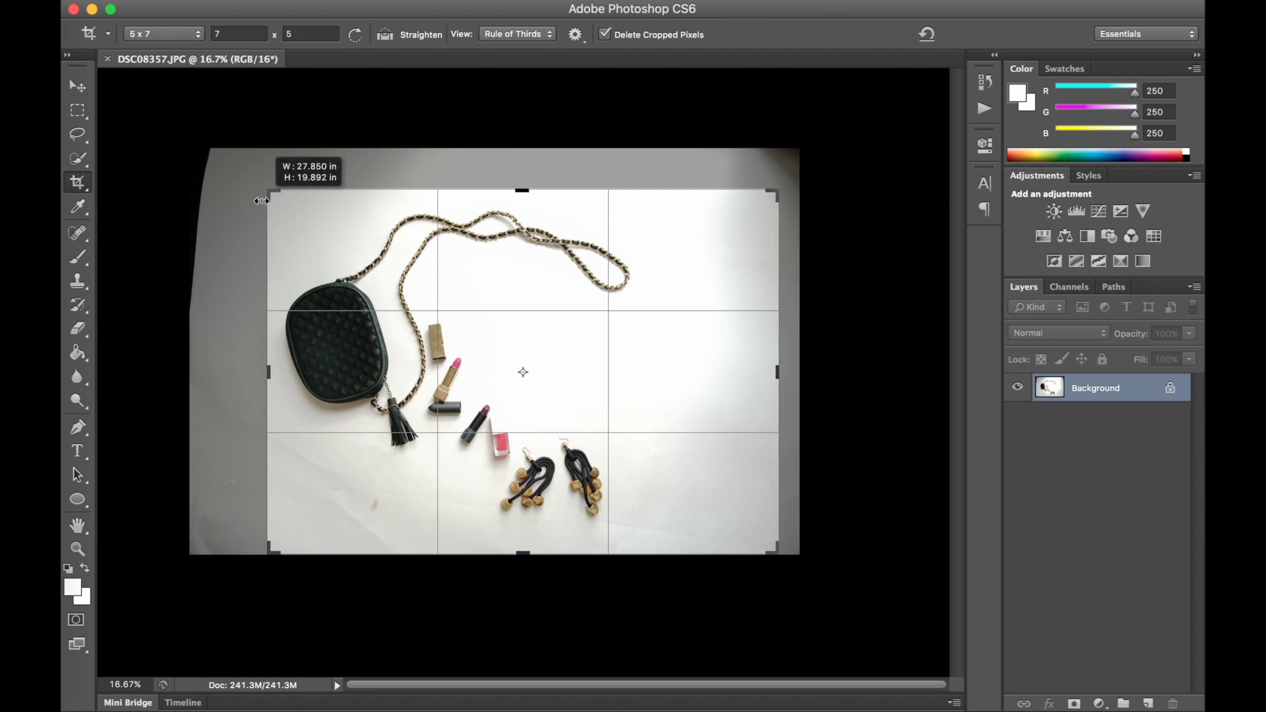
left_click_drag(531, 326, 596, 333)
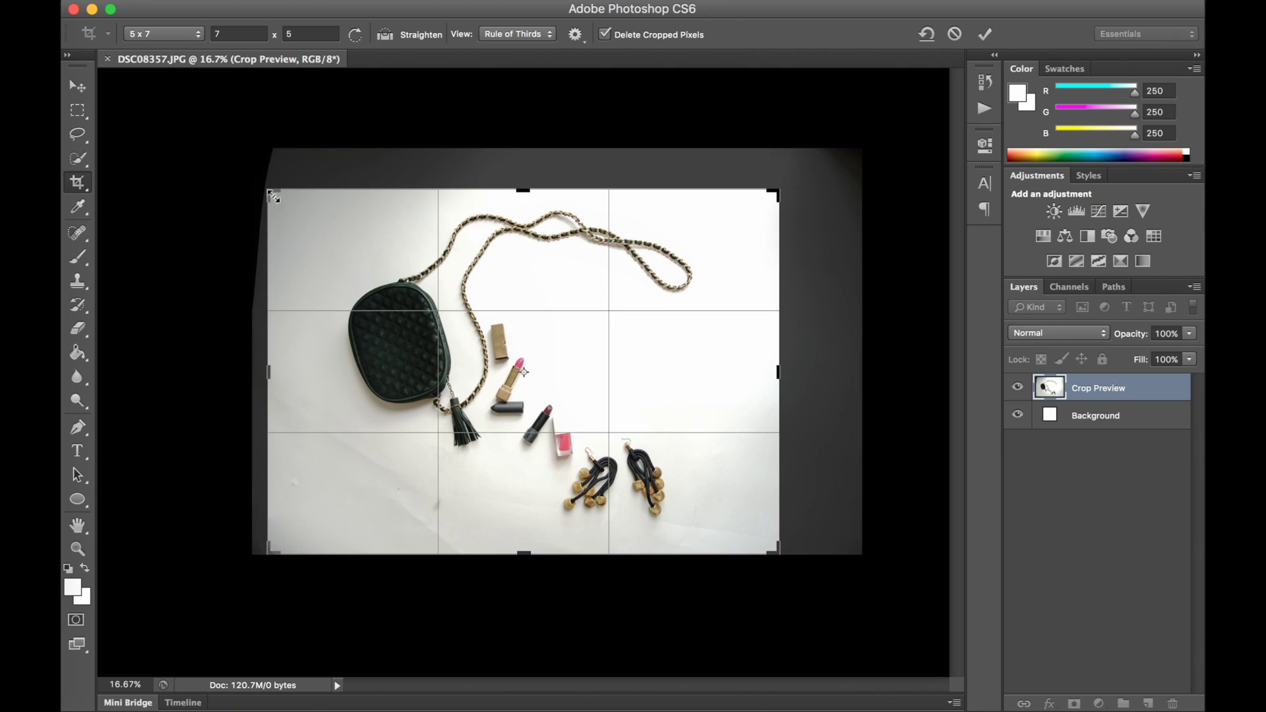
left_click_drag(262, 188, 286, 201)
left_click_drag(594, 325, 642, 354)
key("Return")
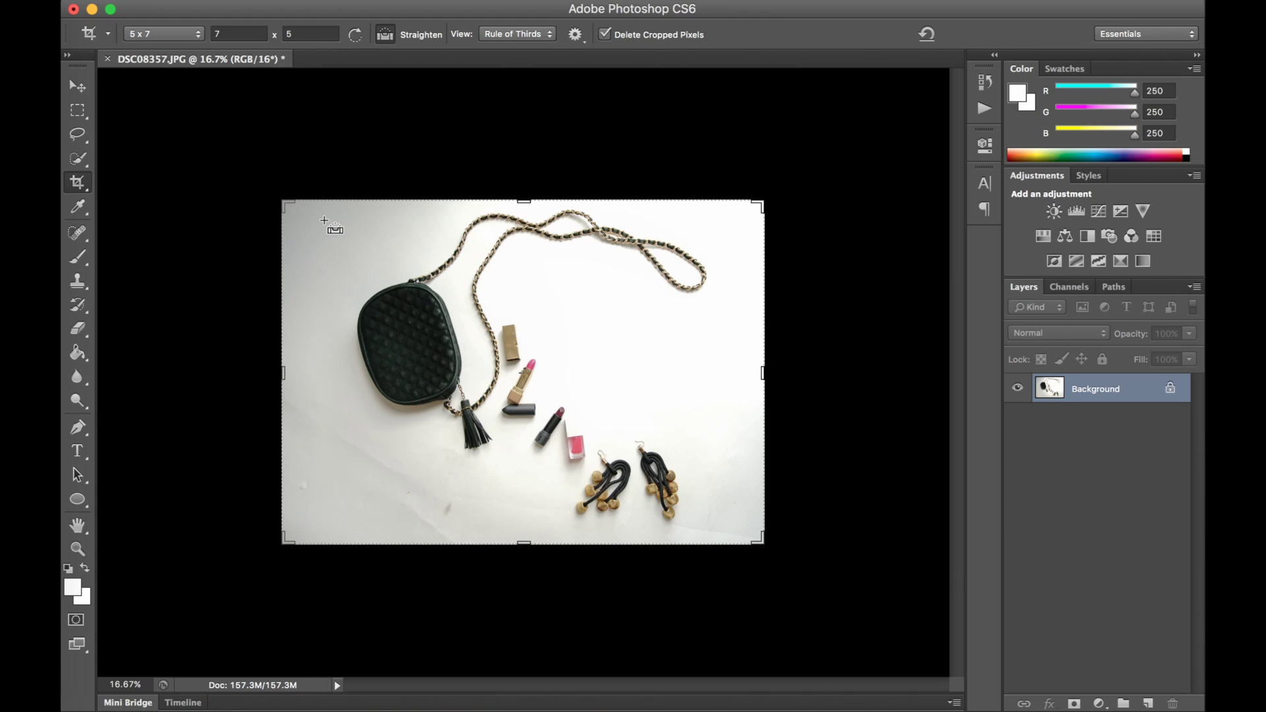
key("super+plus")
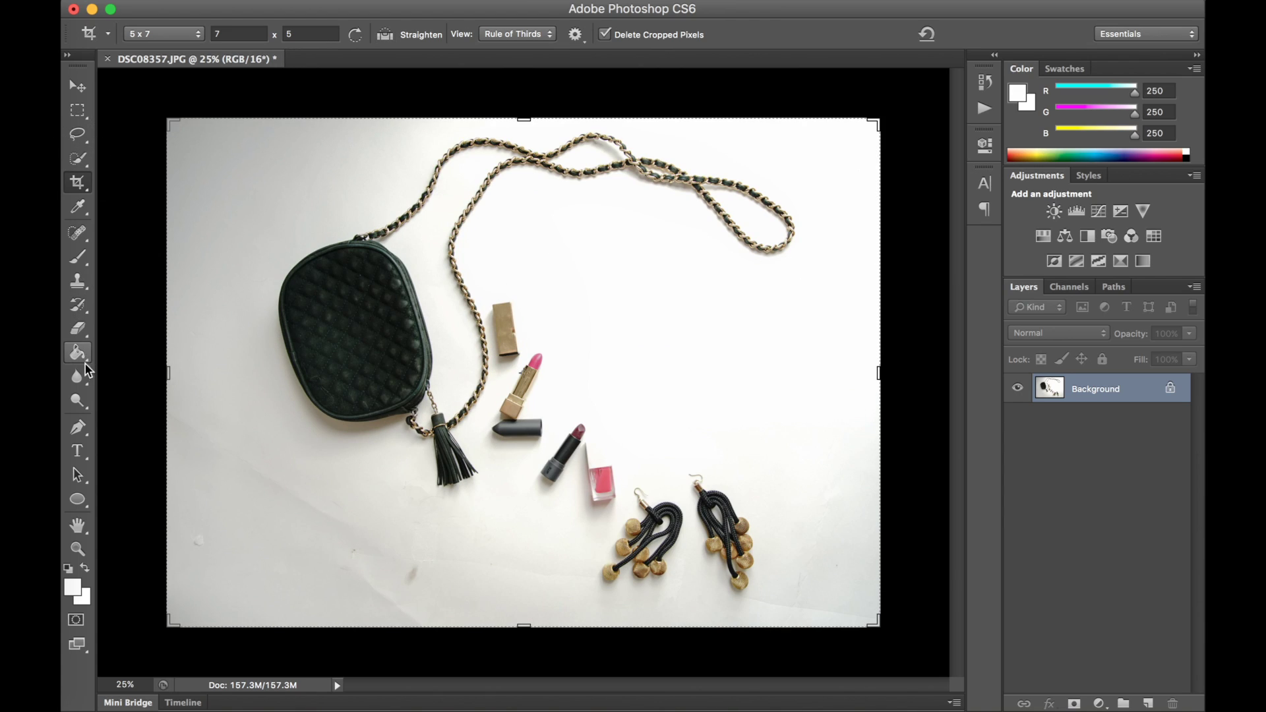
Dodge the grey speck at lower left with Midtones range and 81% exposure.
left_click(80, 400)
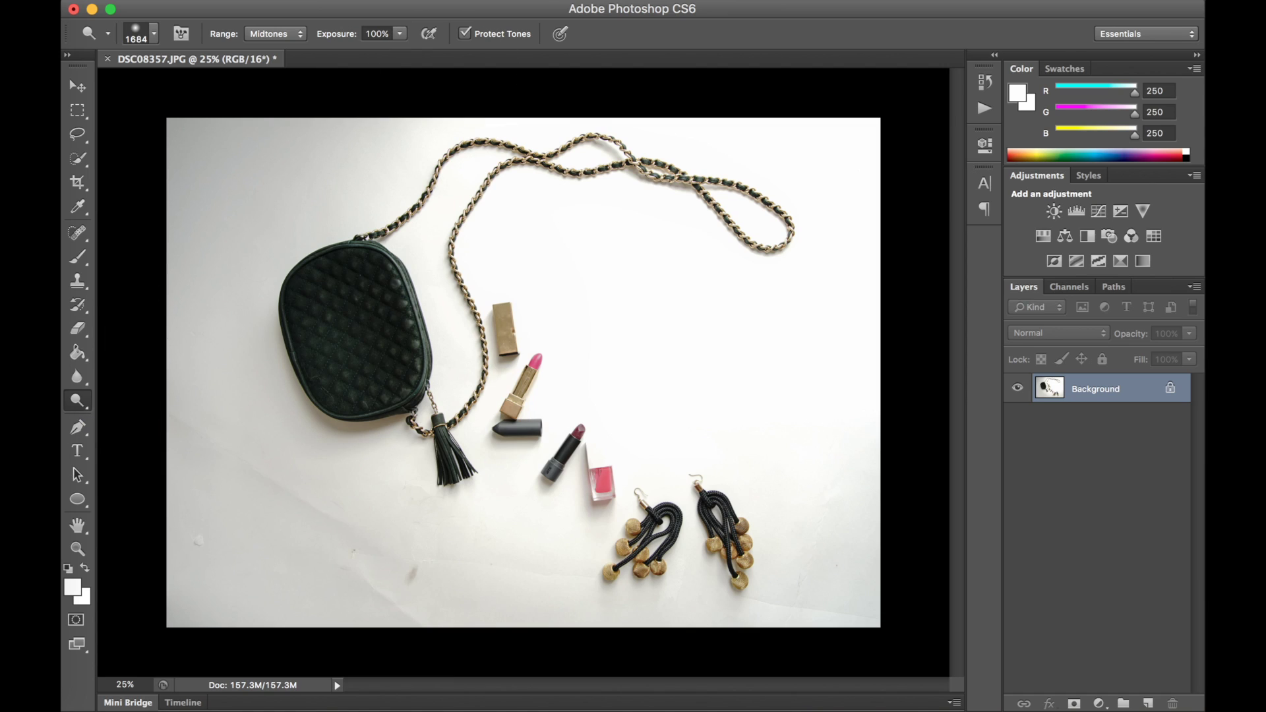
left_click(399, 34)
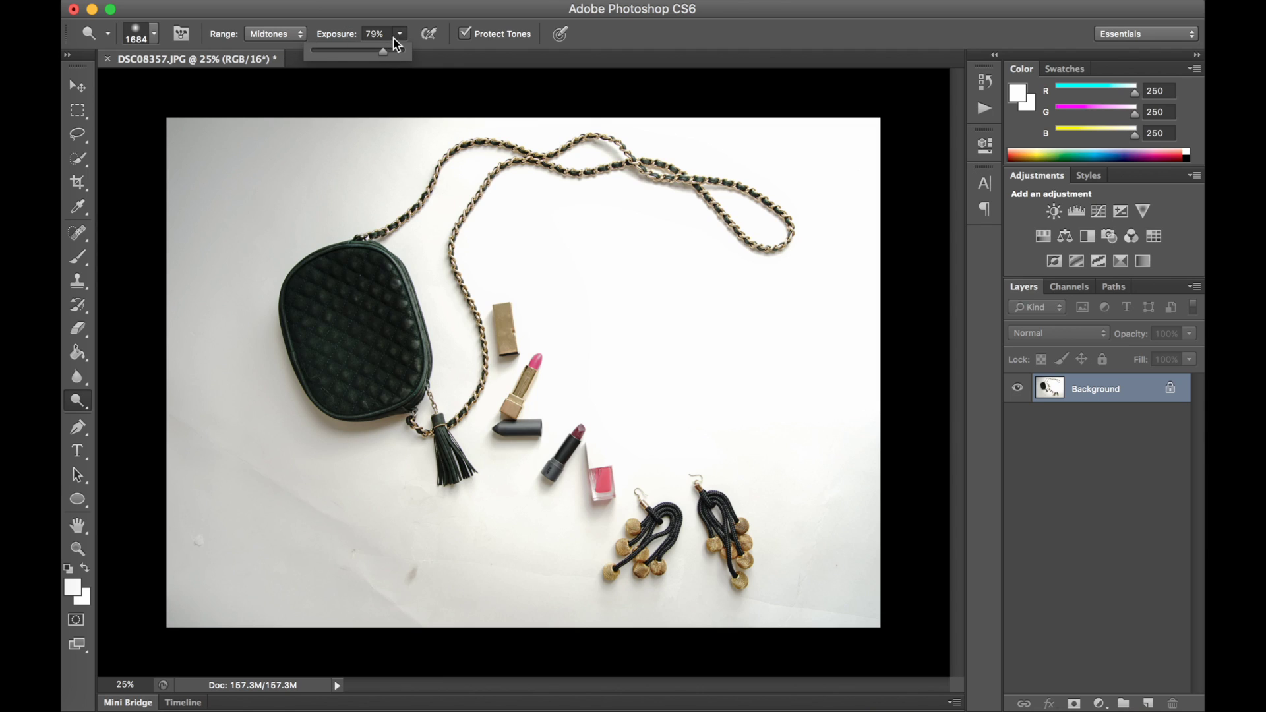
left_click_drag(386, 50, 383, 50)
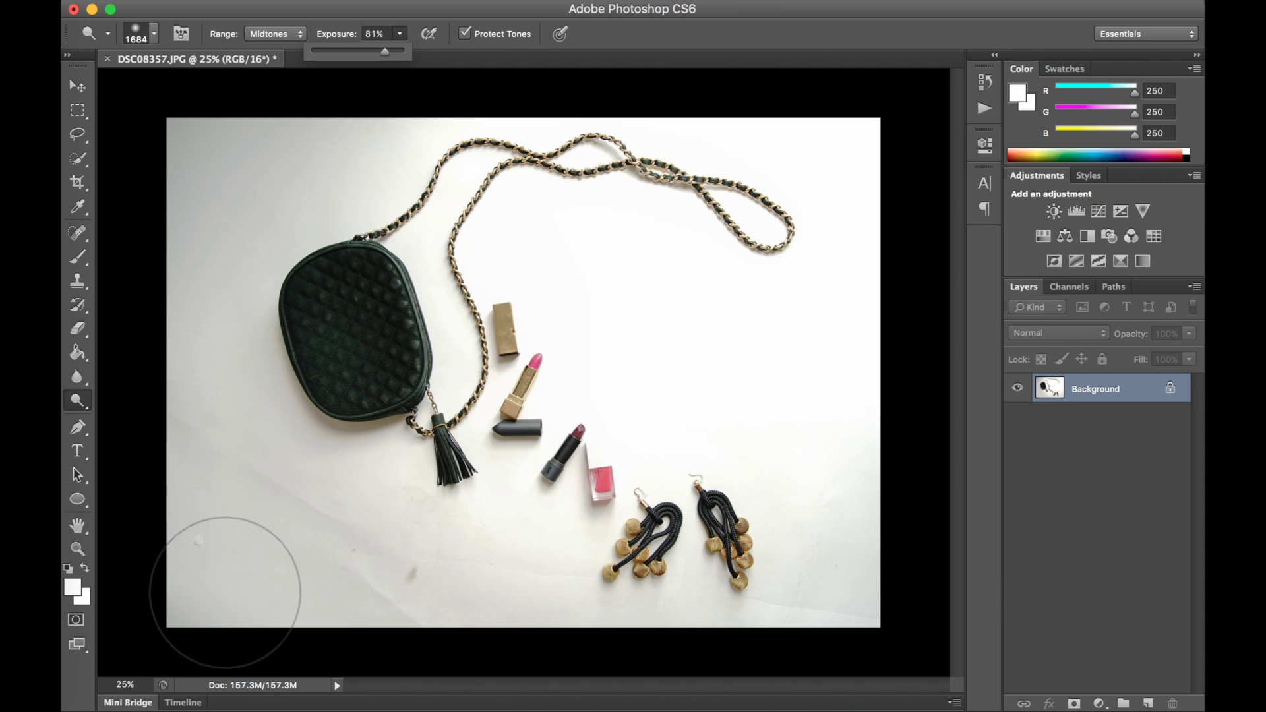
left_click(175, 540)
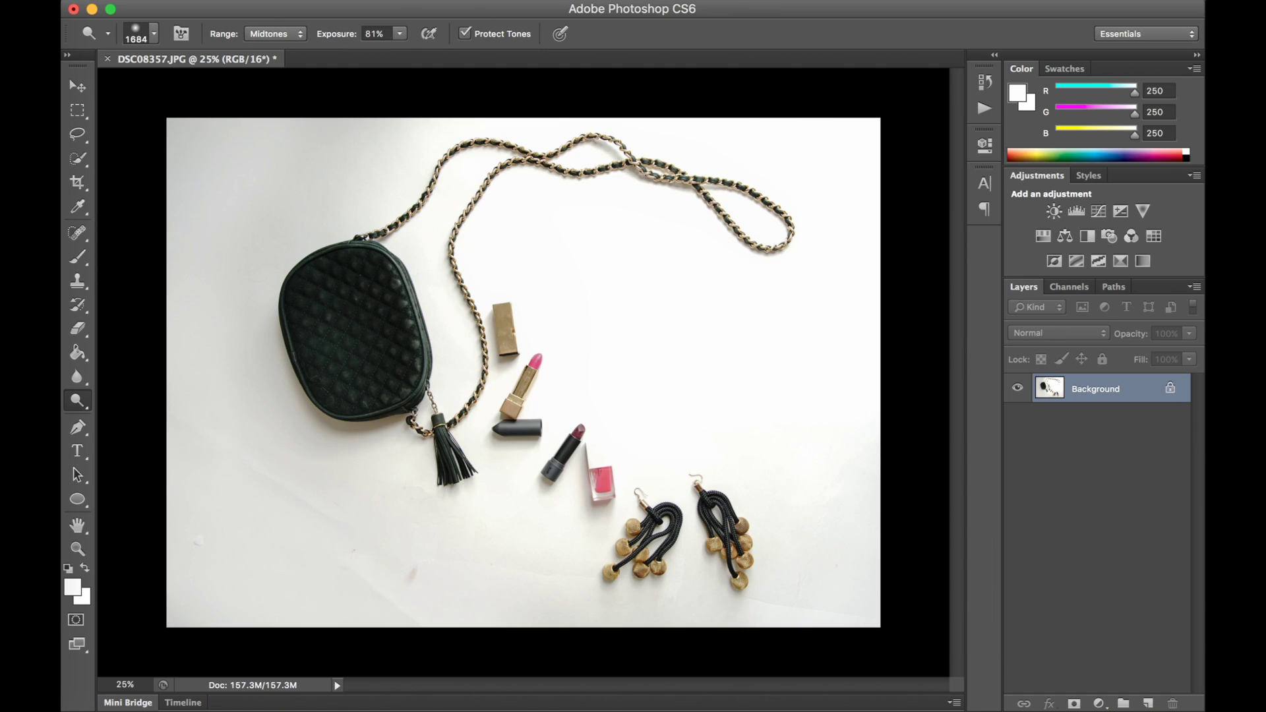
left_click(399, 1)
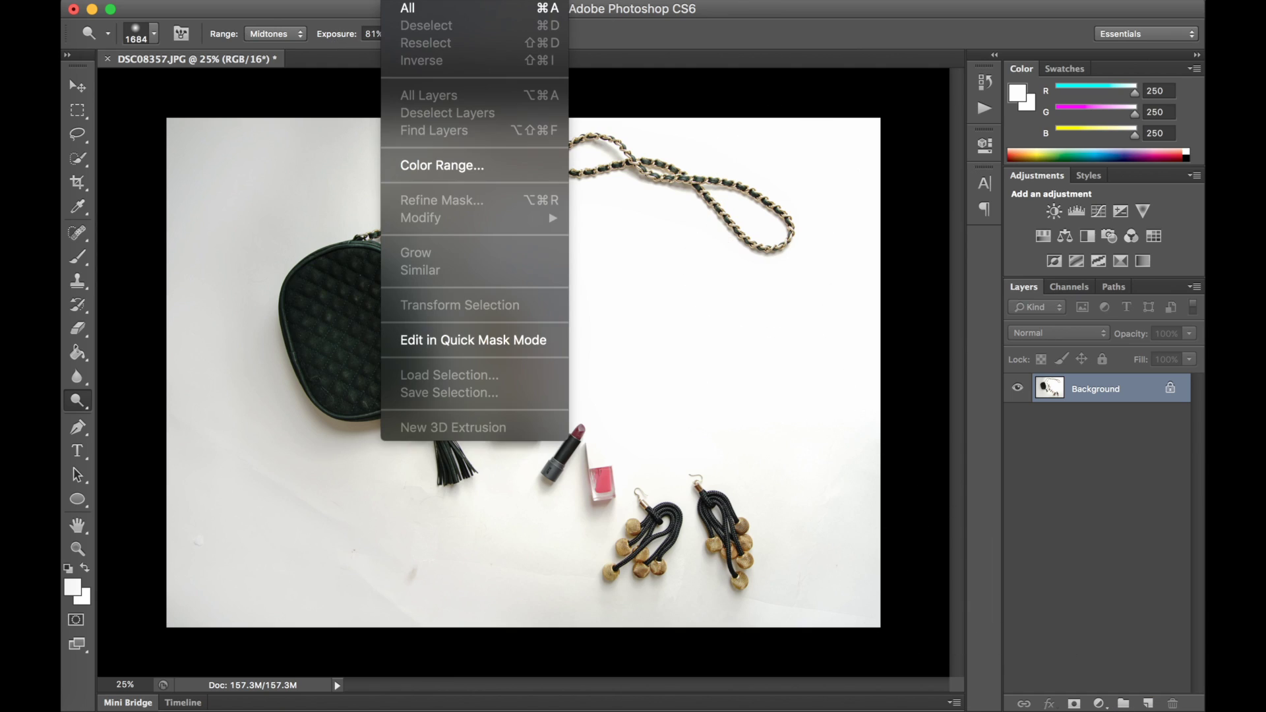
Sample the white background in Color Range, widen the fuzziness, then cancel.
left_click(459, 170)
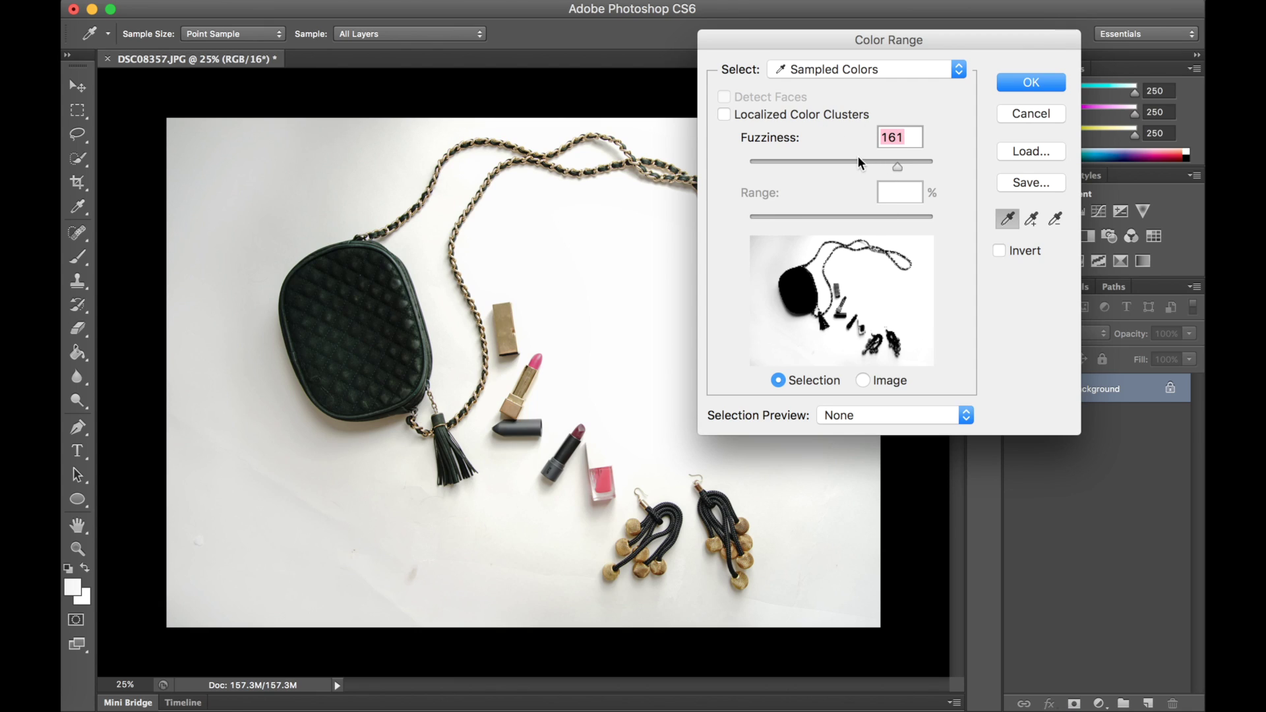
left_click(793, 241)
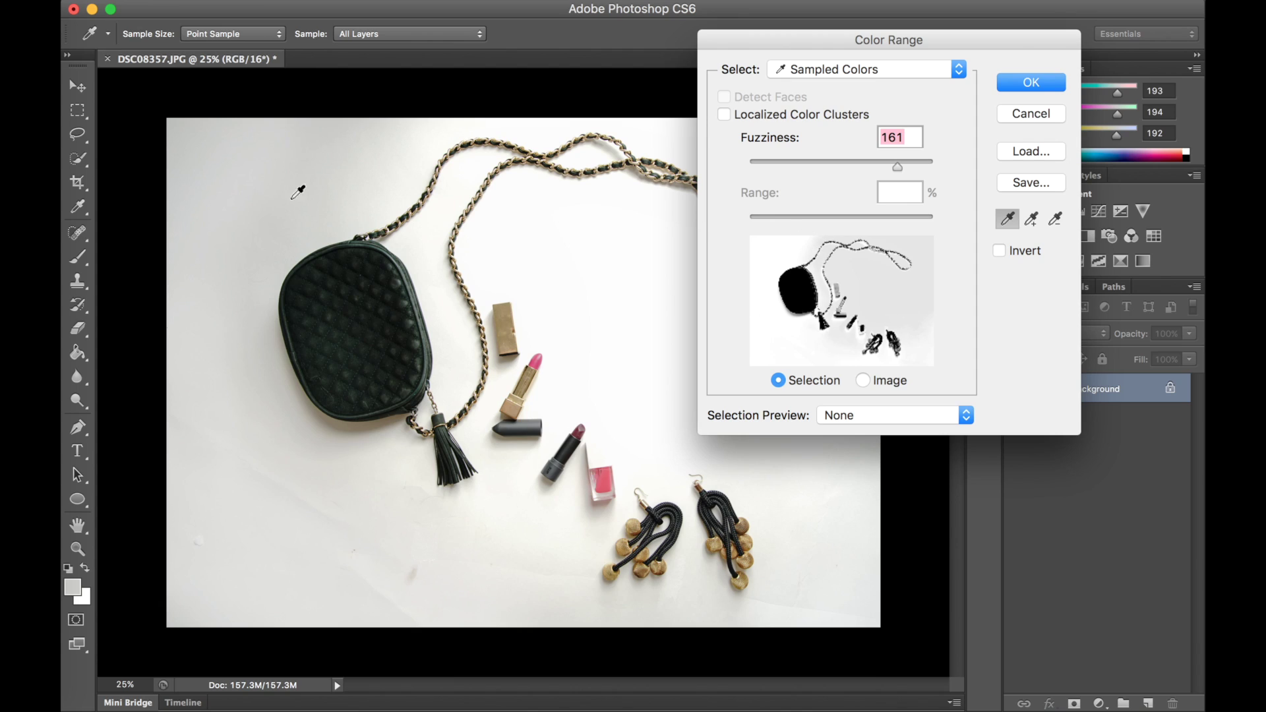
left_click(624, 263)
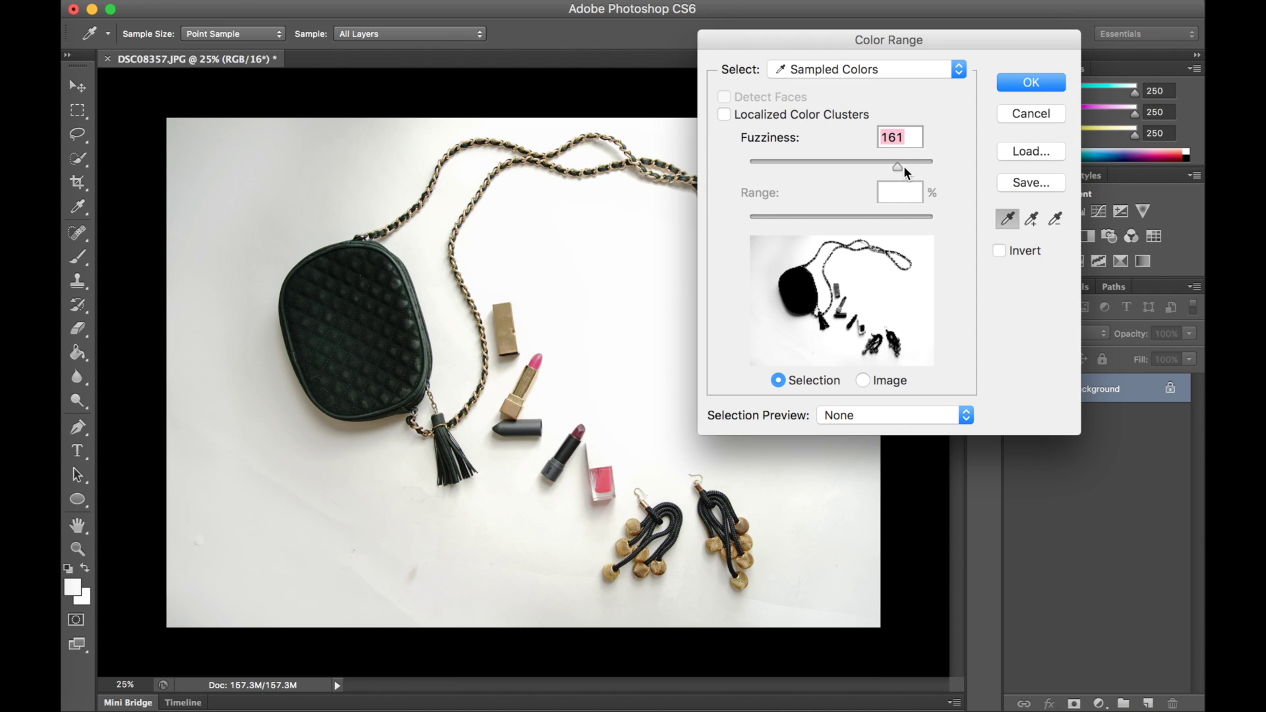
left_click_drag(905, 167, 850, 216)
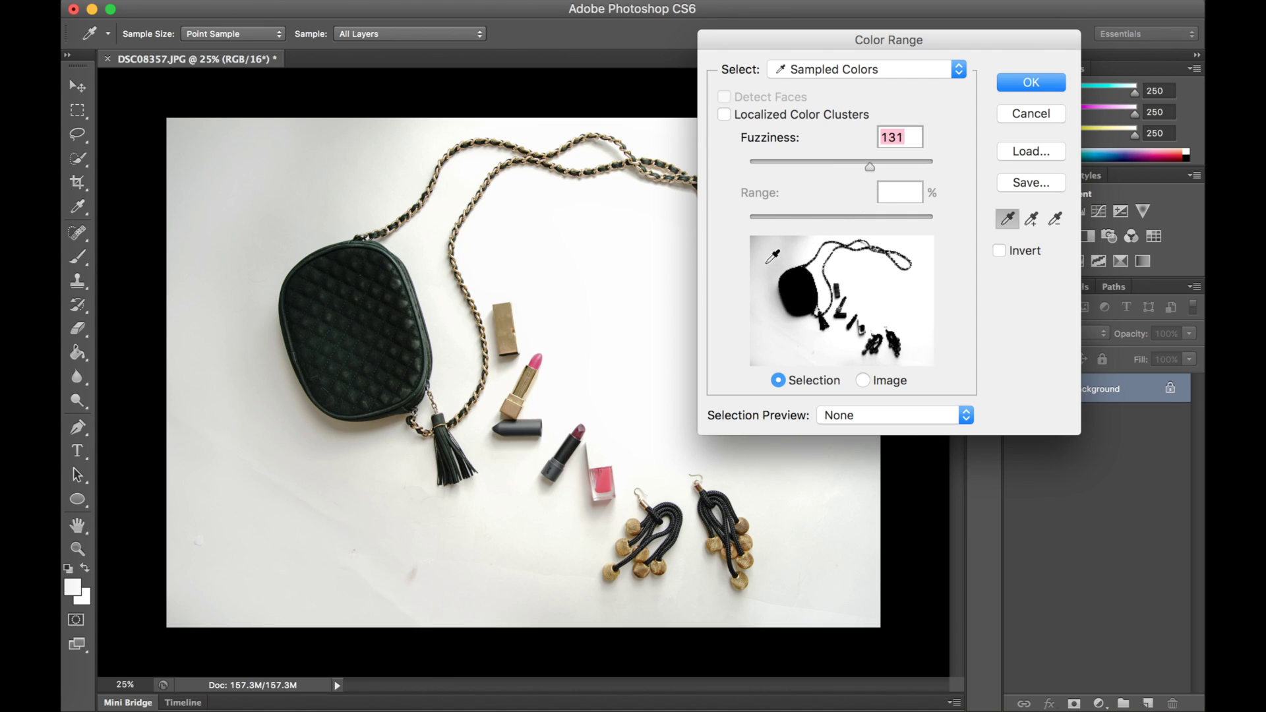
left_click(1030, 114)
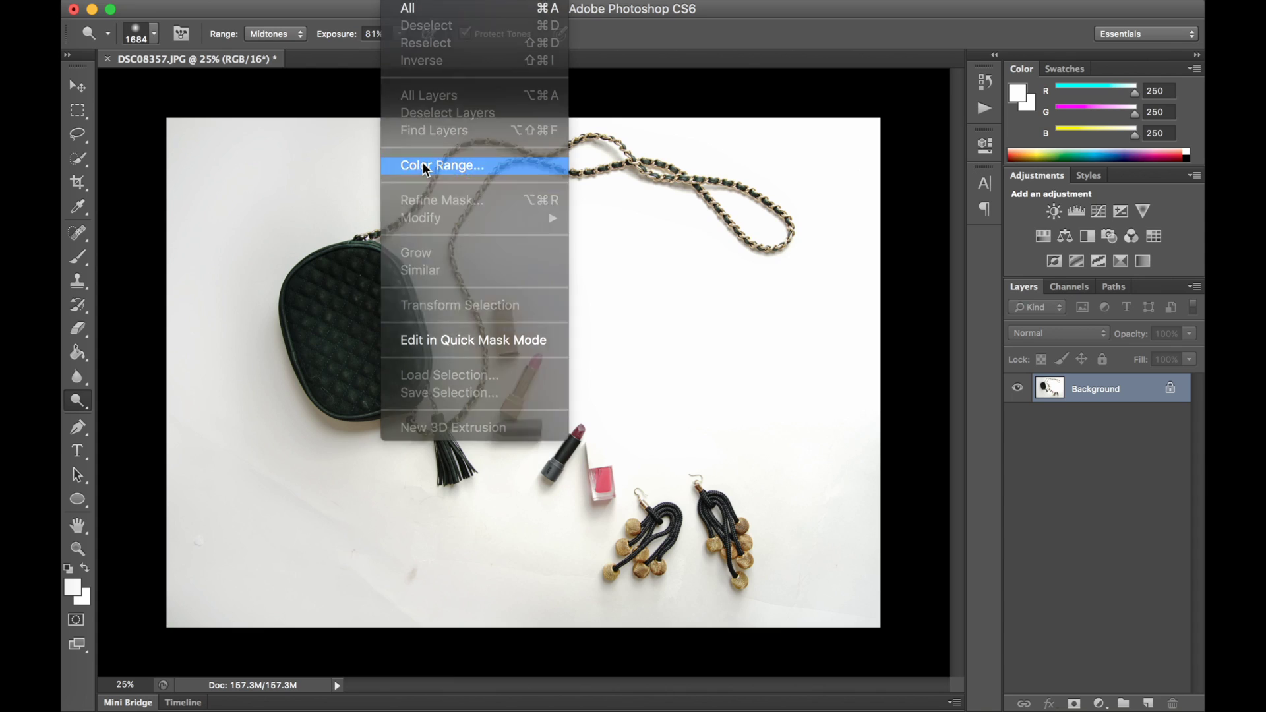
Reopen Color Range, settle Fuzziness at about 150 and confirm the white background selection.
left_click(430, 161)
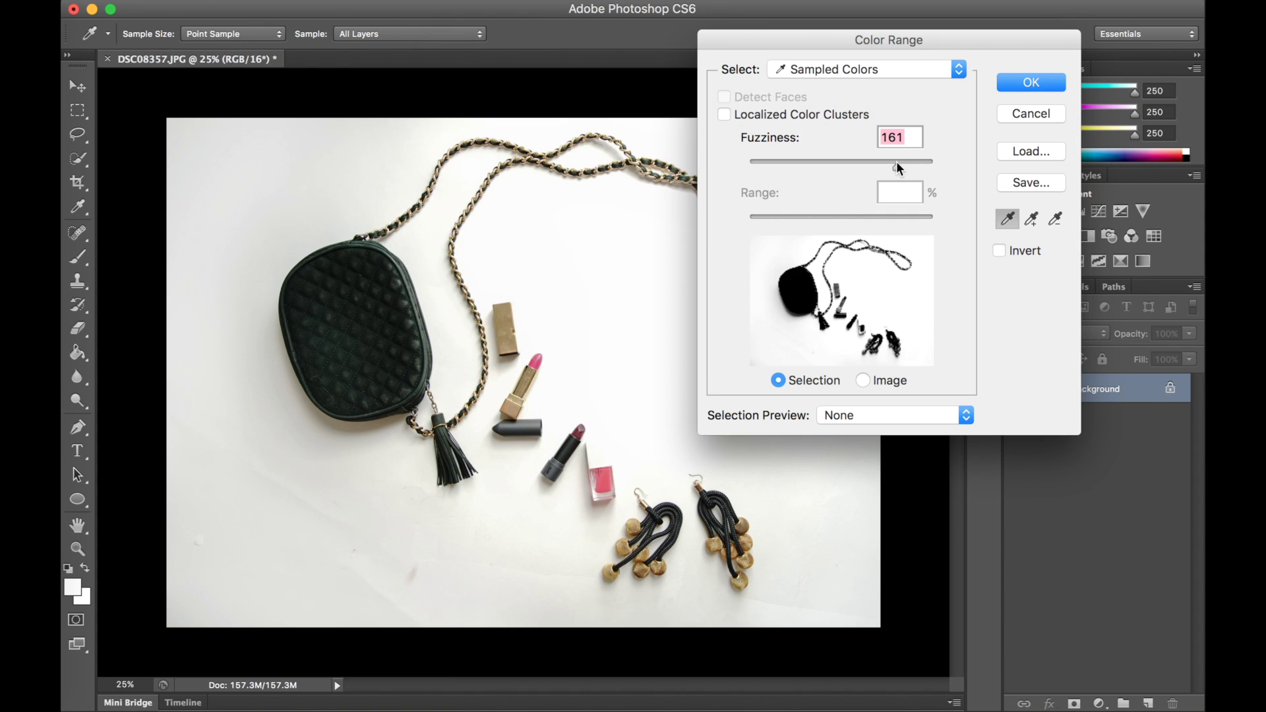
left_click_drag(896, 166, 784, 188)
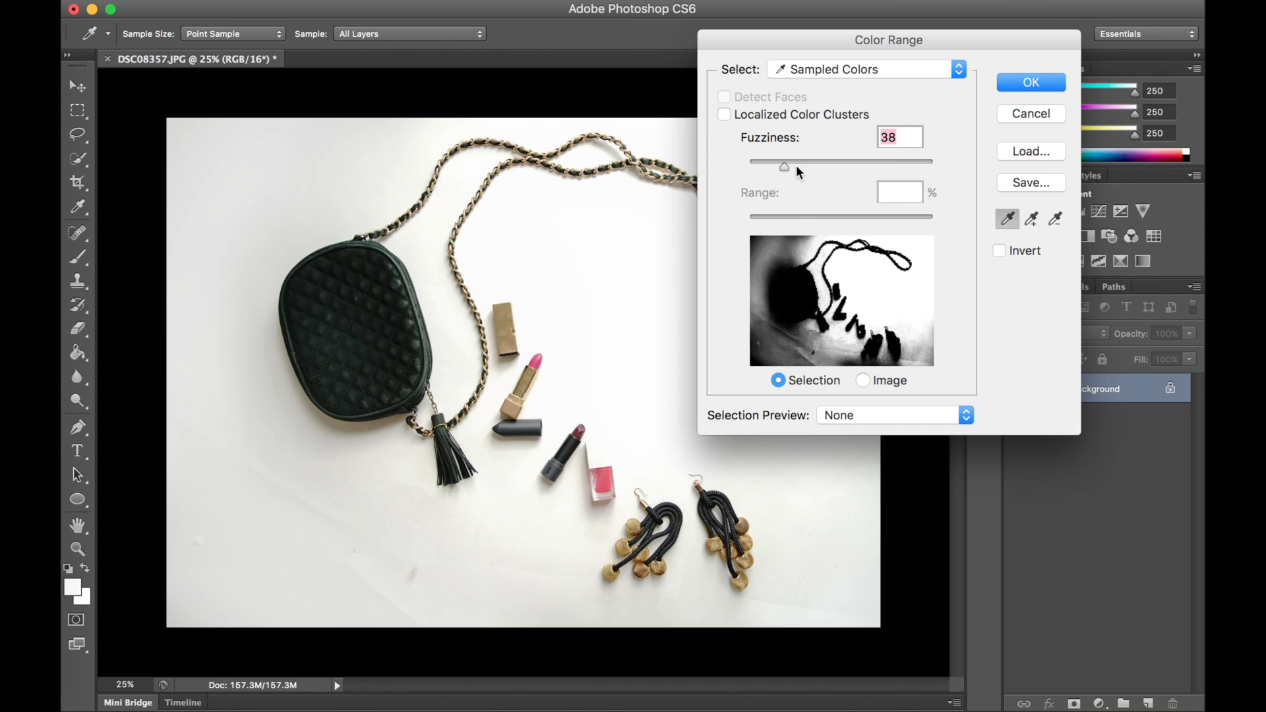
left_click_drag(796, 164, 898, 177)
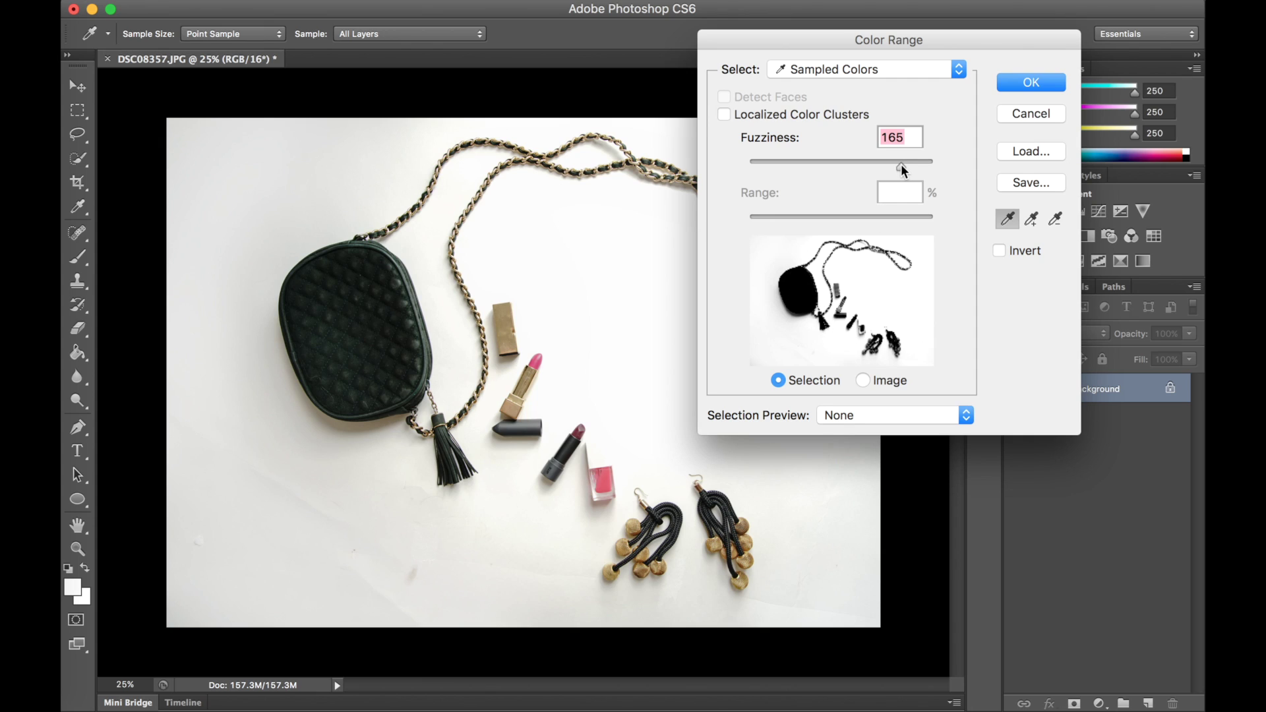
left_click_drag(902, 166, 887, 177)
left_click(1038, 82)
key("o")
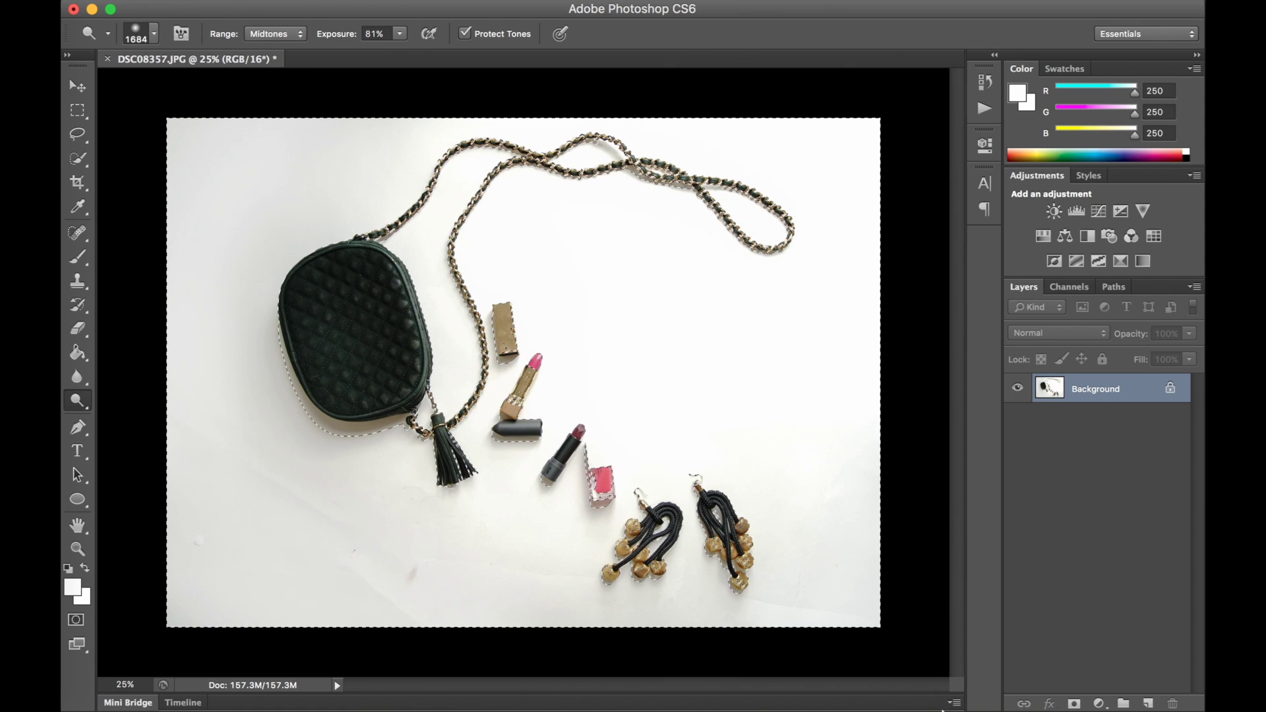
Create Group 1 above Background, mask it with the selection, and view the mask alone.
left_click(1123, 704)
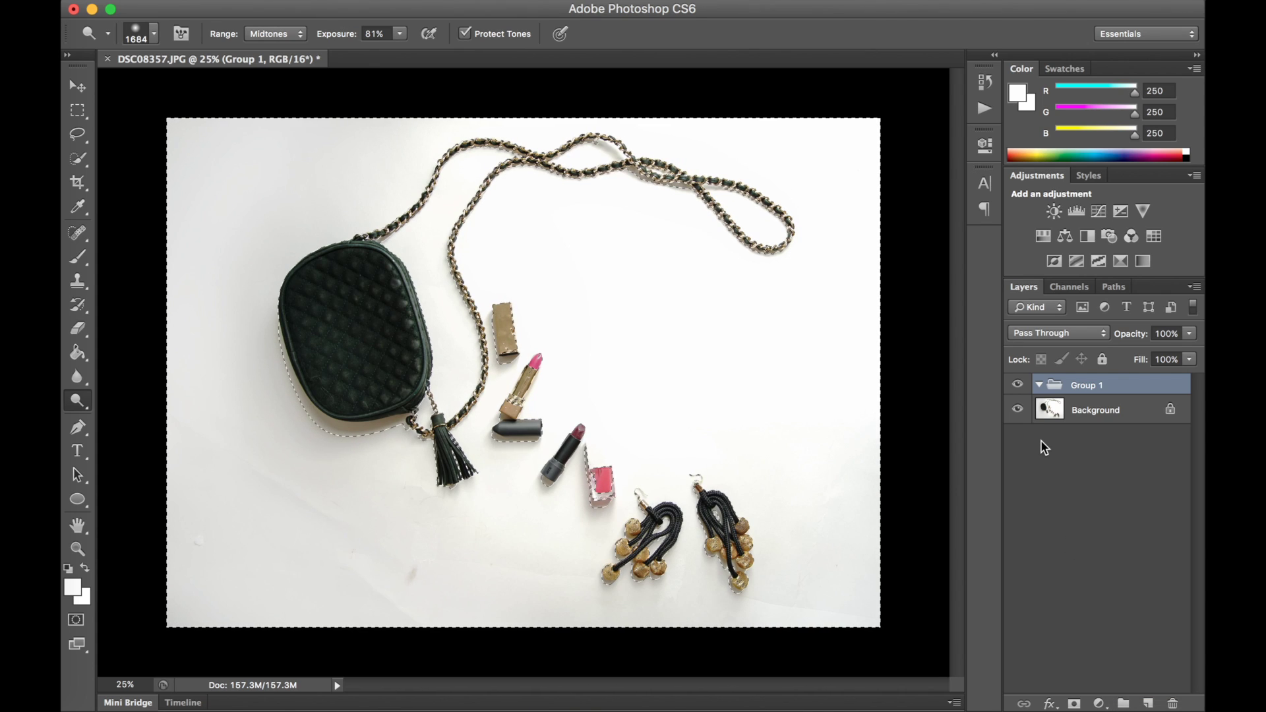
left_click(1074, 704)
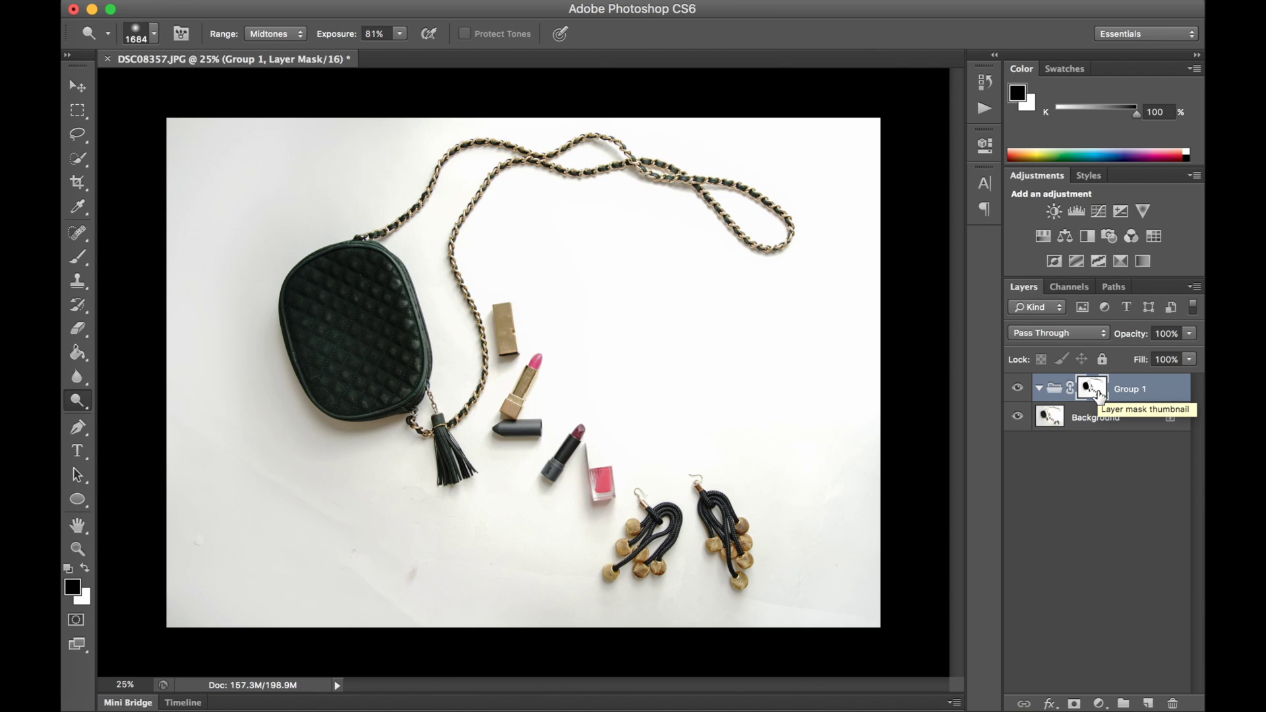
left_click(1097, 394, "alt")
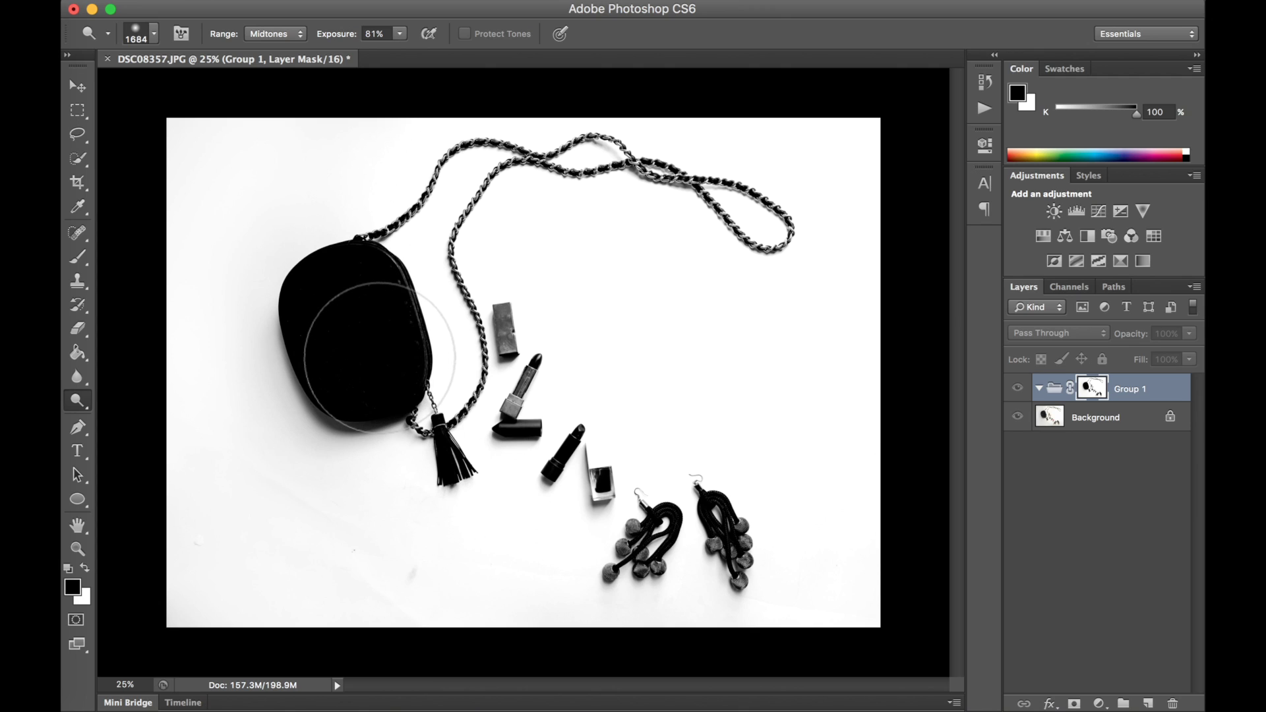
Set up a large Overlay brush and paint black along the bag's left and lower edges.
left_click(78, 259)
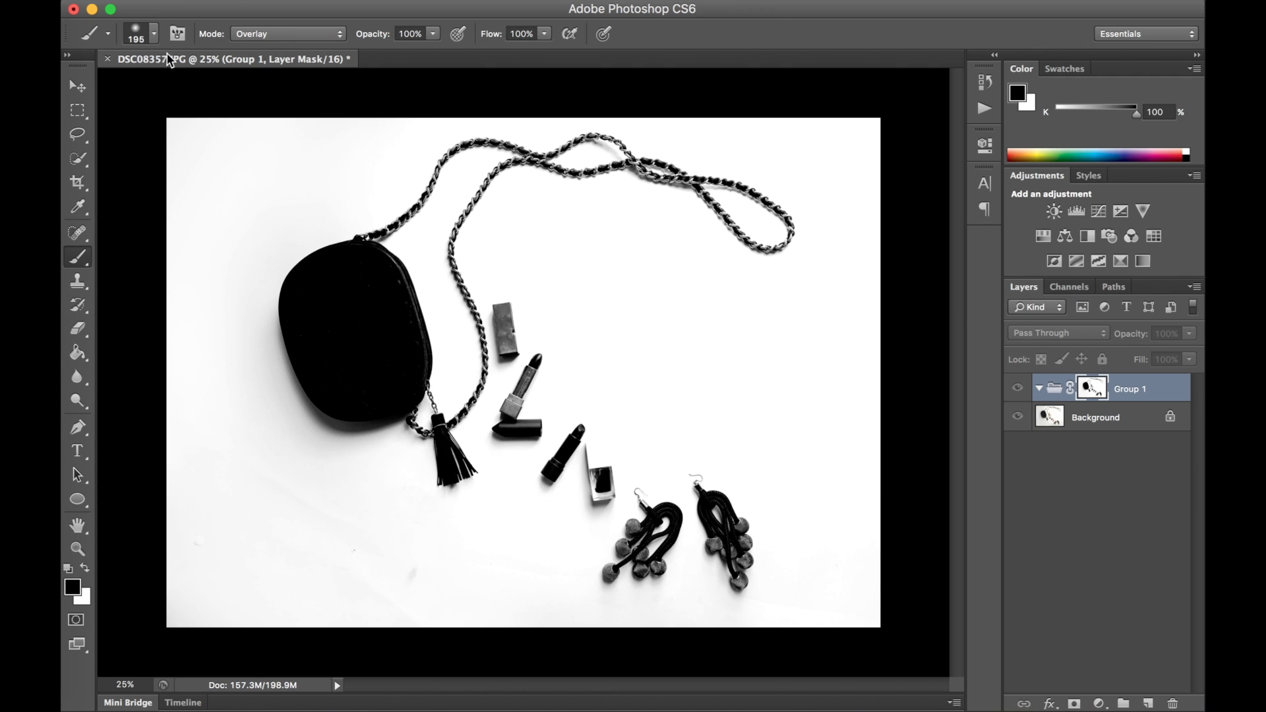
left_click(153, 33)
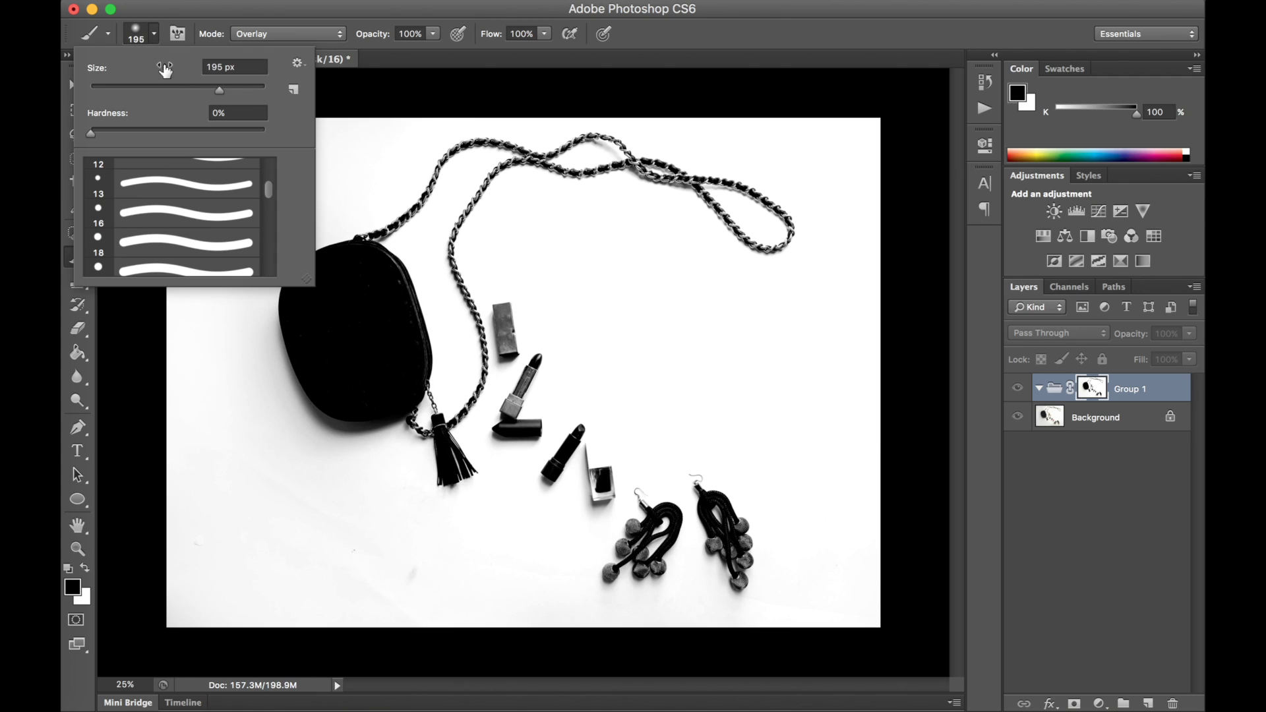
left_click_drag(228, 88, 230, 91)
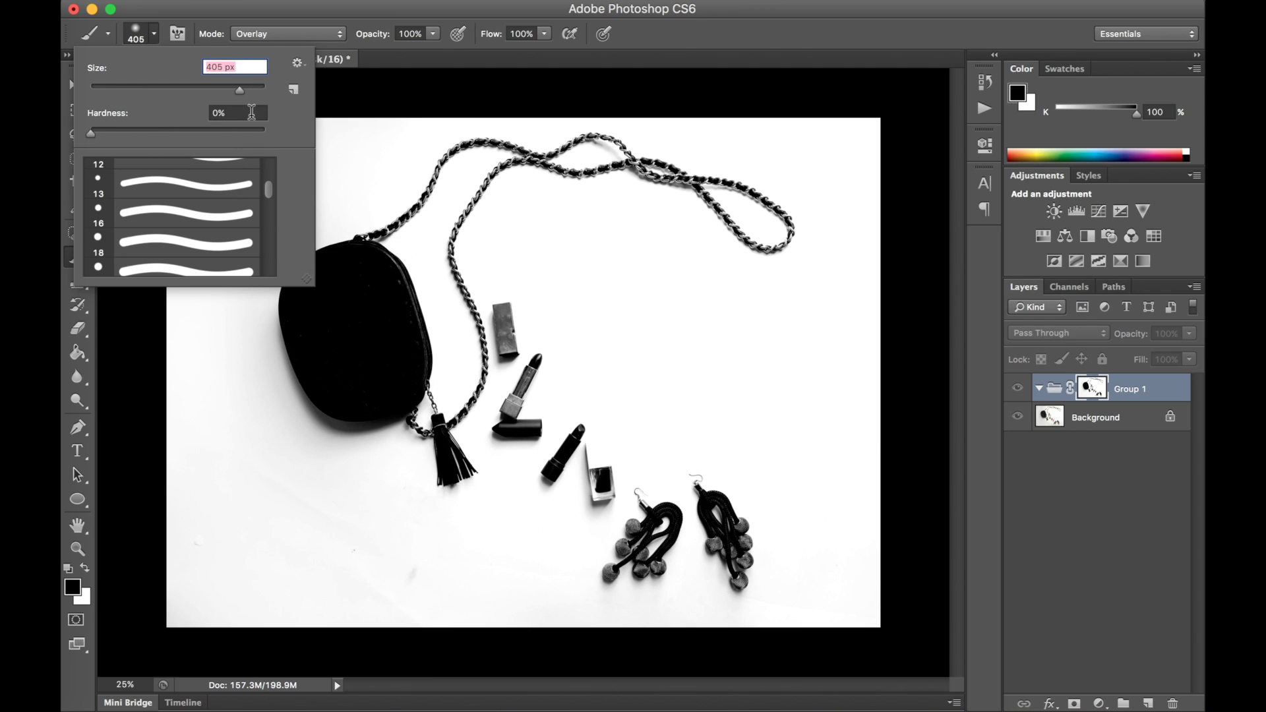
left_click(282, 34)
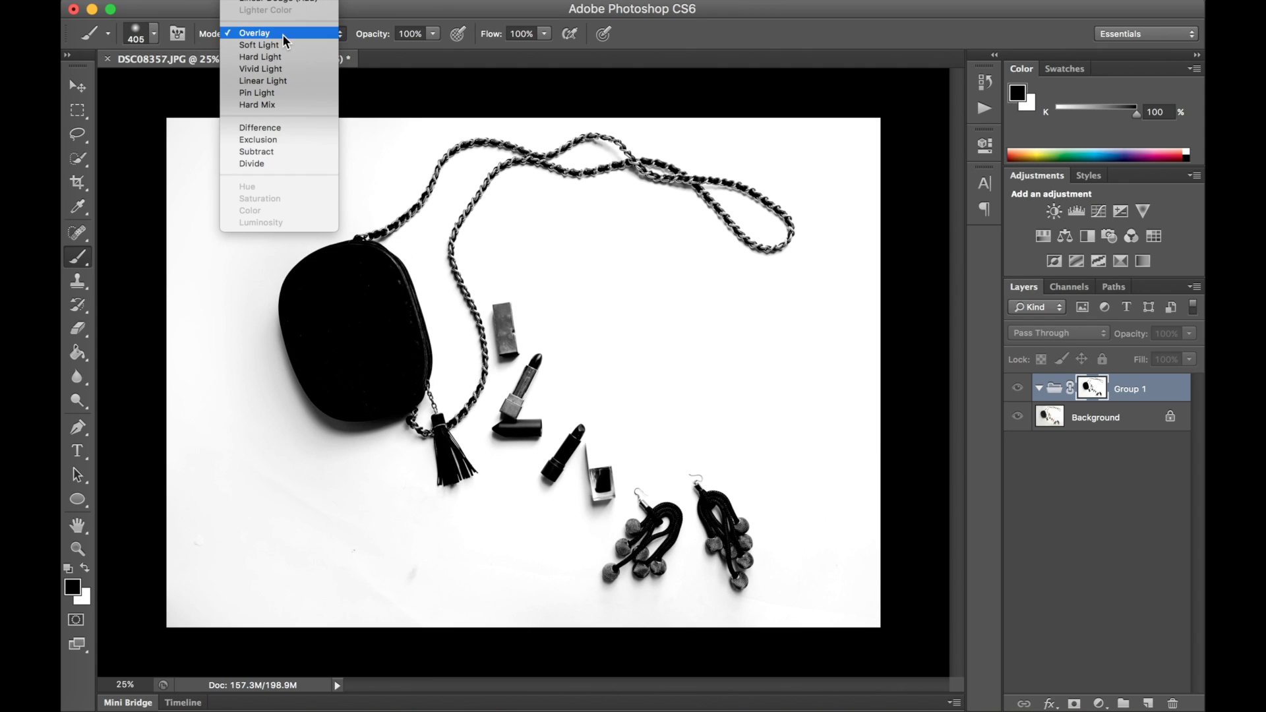
left_click(282, 34)
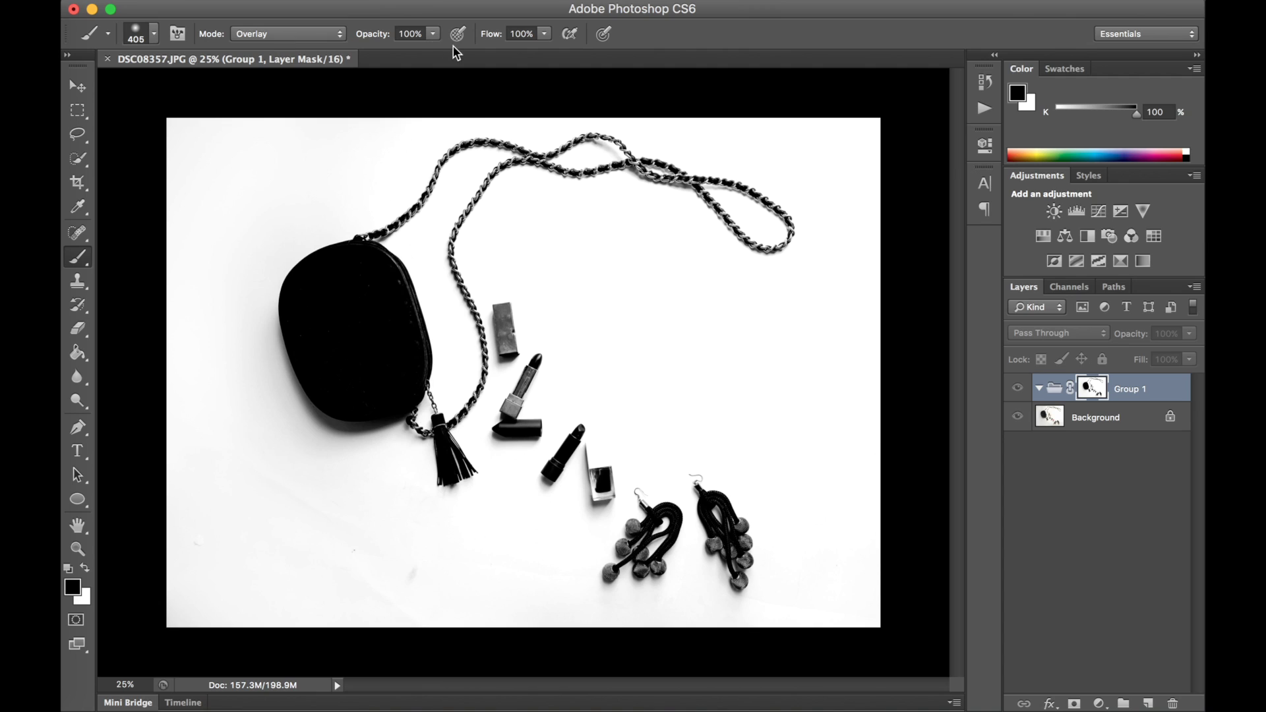
left_click(416, 33)
left_click(517, 34)
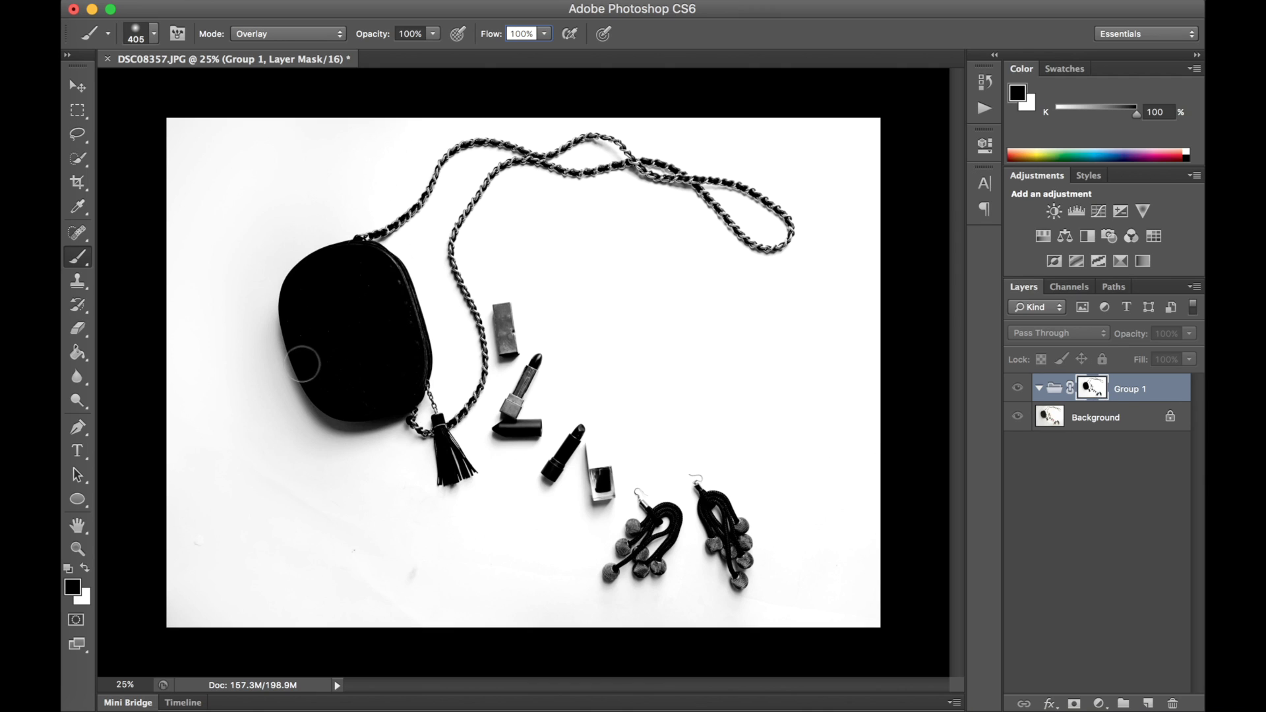
mouse_move(303, 328)
left_mouse_down()
mouse_move(310, 369)
mouse_move(294, 335)
mouse_move(310, 274)
mouse_move(379, 267)
mouse_move(415, 359)
mouse_move(362, 409)
mouse_move(379, 334)
mouse_move(364, 308)
mouse_move(348, 382)
mouse_move(306, 339)
mouse_move(307, 280)
mouse_move(282, 328)
mouse_move(305, 271)
mouse_move(376, 263)
mouse_move(403, 364)
mouse_move(397, 410)
left_mouse_up()
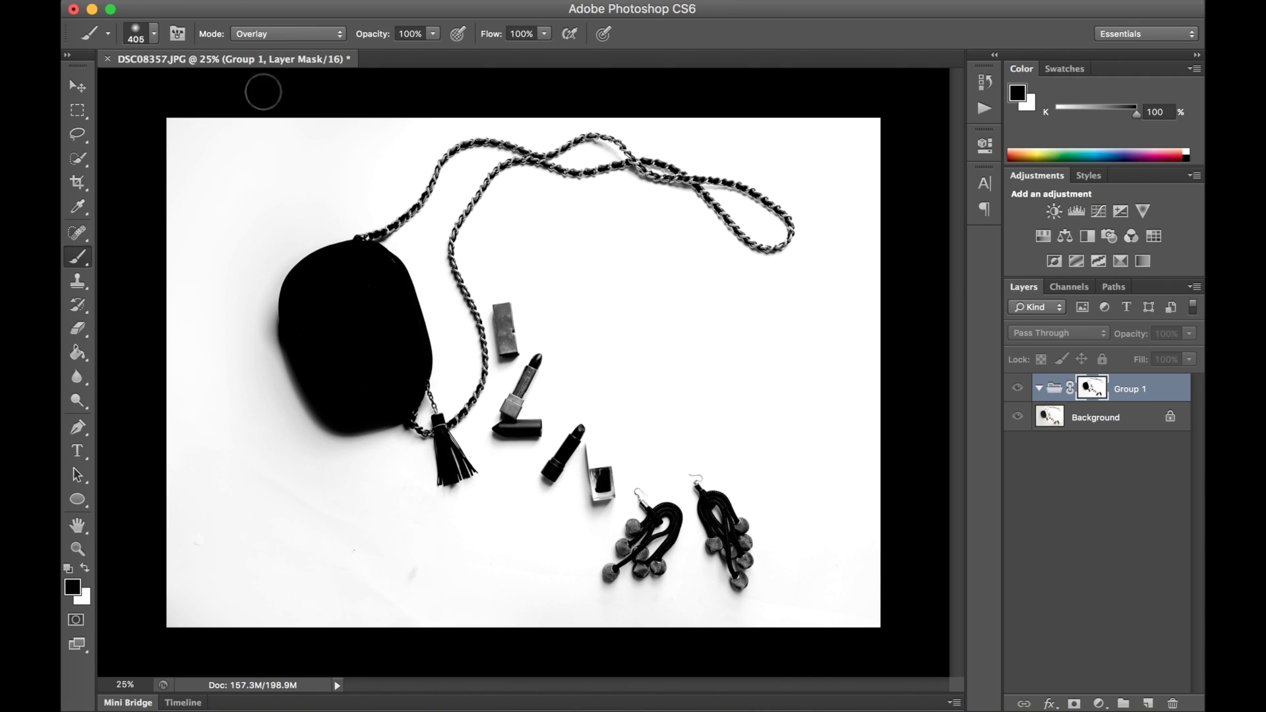
Shrink the brush to 188 px and paint black over the lower chain and right earring.
left_click(153, 33)
left_click_drag(235, 89, 221, 97)
left_click(414, 415)
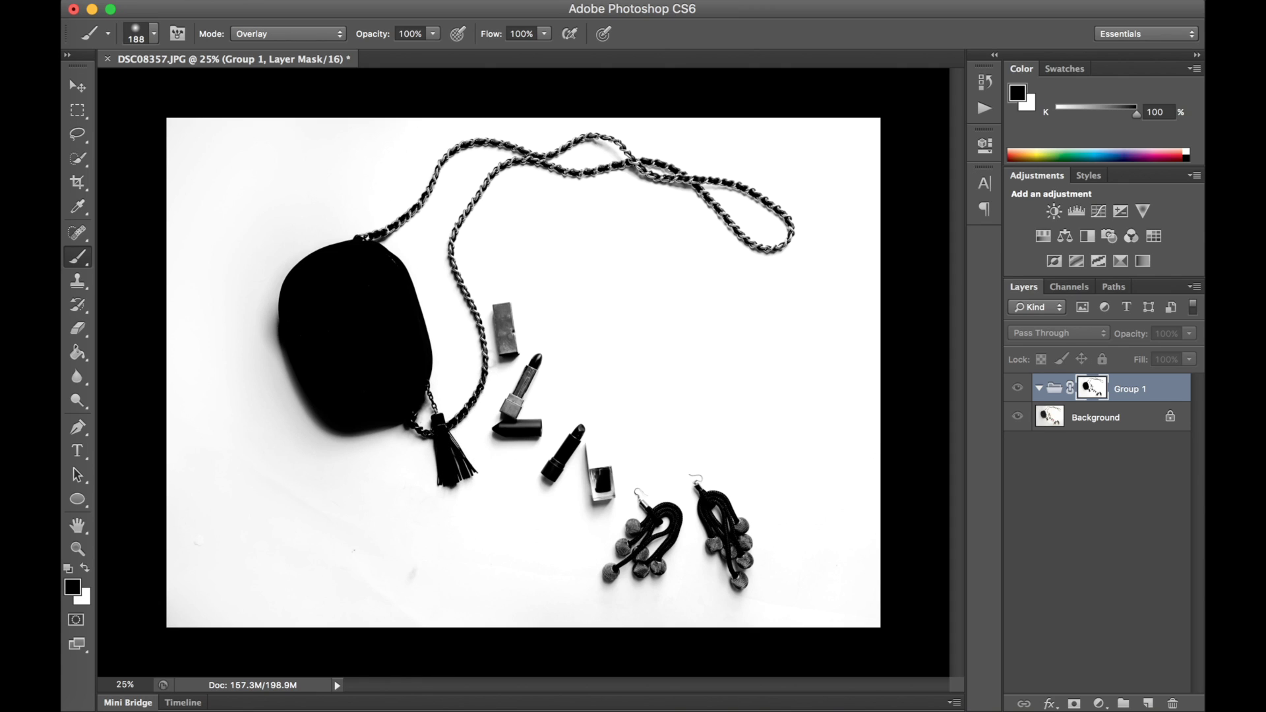
mouse_move(483, 336)
left_mouse_down()
mouse_move(455, 254)
mouse_move(504, 173)
mouse_move(548, 158)
mouse_move(735, 185)
mouse_move(505, 329)
mouse_move(528, 422)
mouse_move(660, 554)
mouse_move(725, 567)
left_mouse_up()
left_click_drag(561, 165, 468, 428)
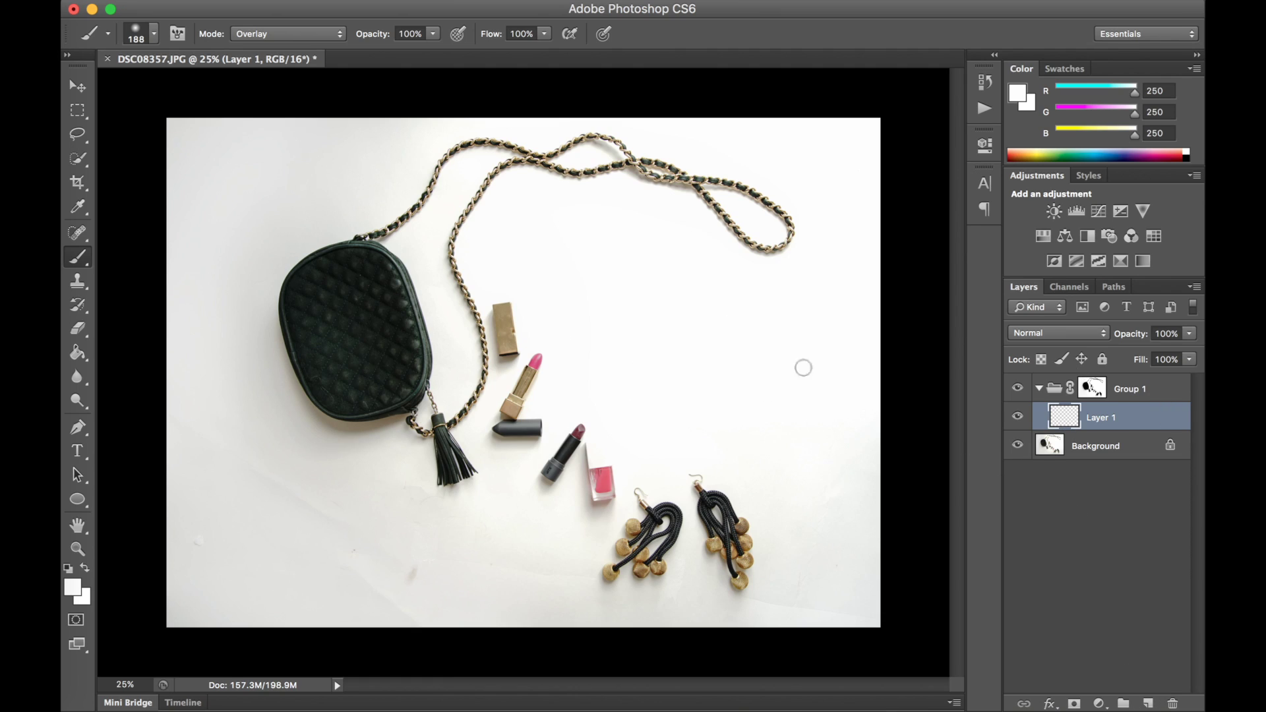
Fill the new layer inside Group 1 with White.
left_click(256, 1)
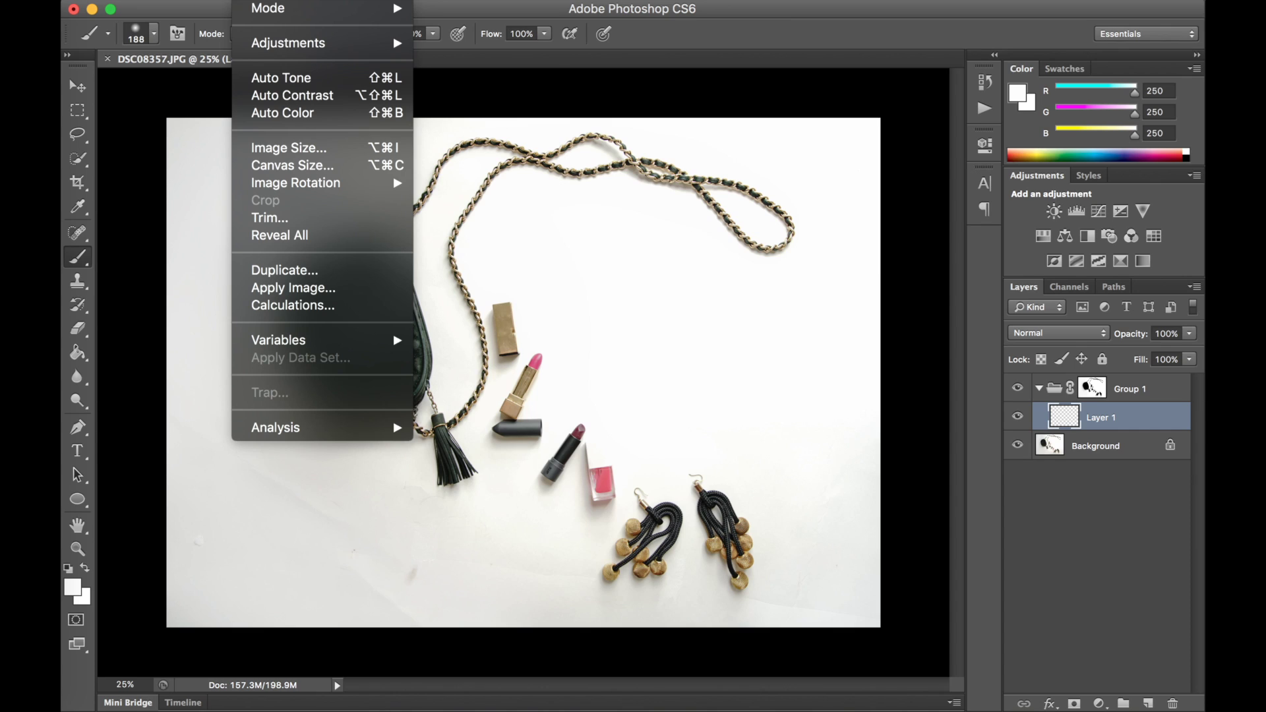
mouse_move(210, 1)
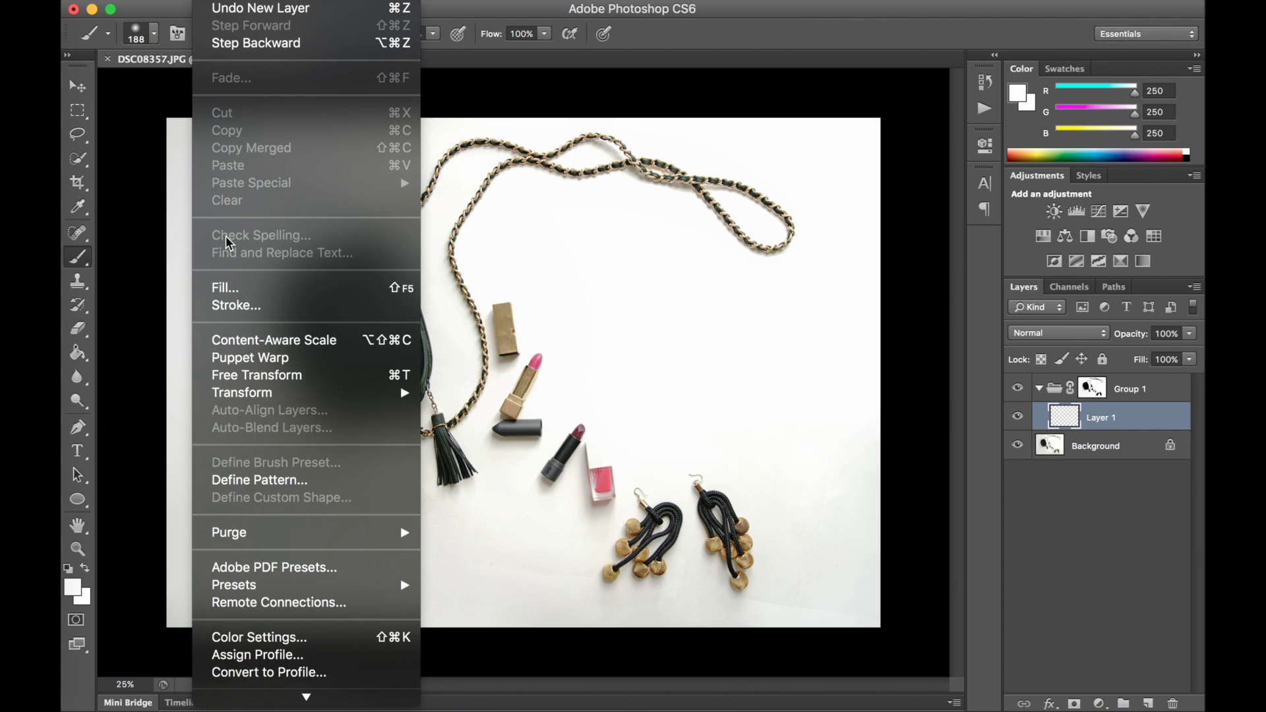
left_click(276, 288)
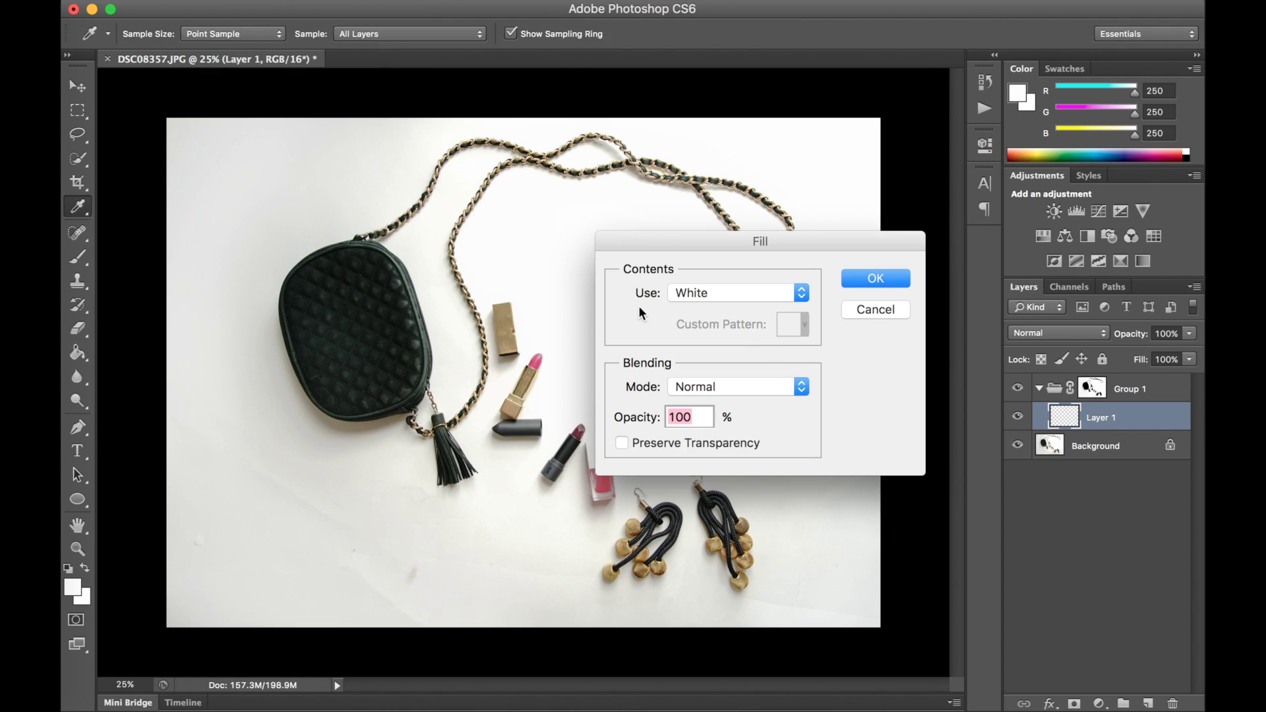
left_click(706, 294)
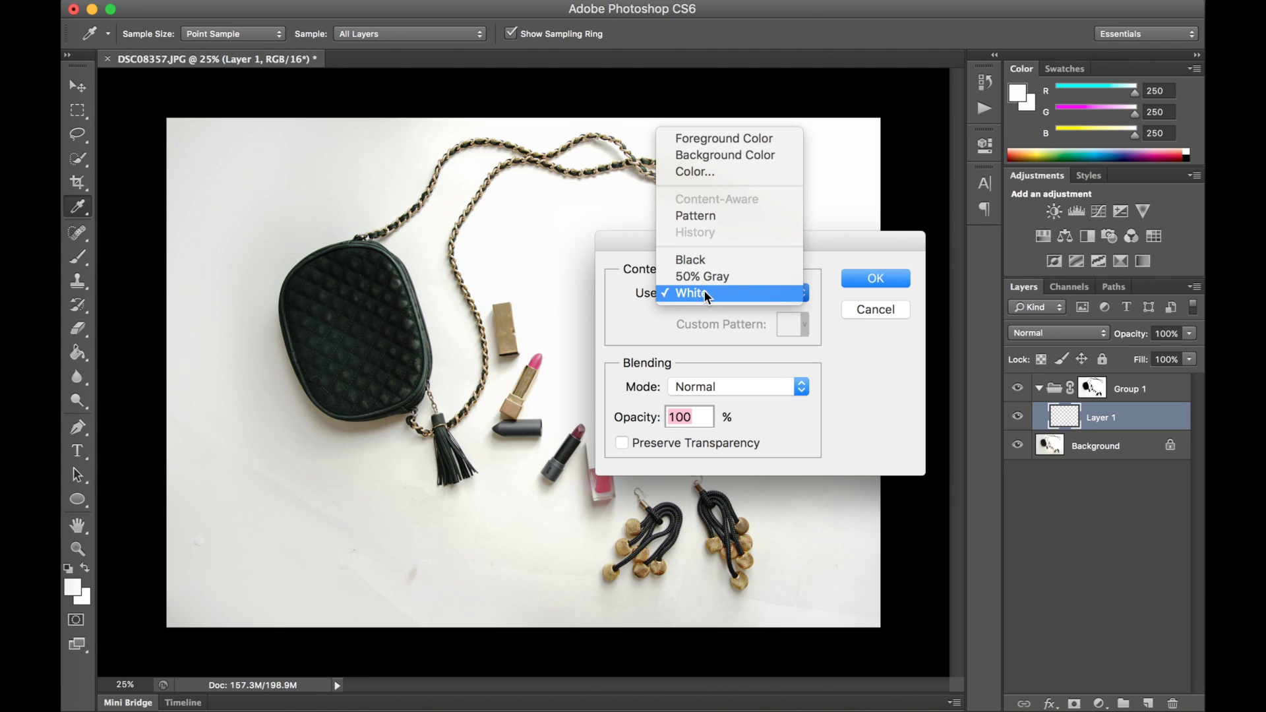
left_click(704, 293)
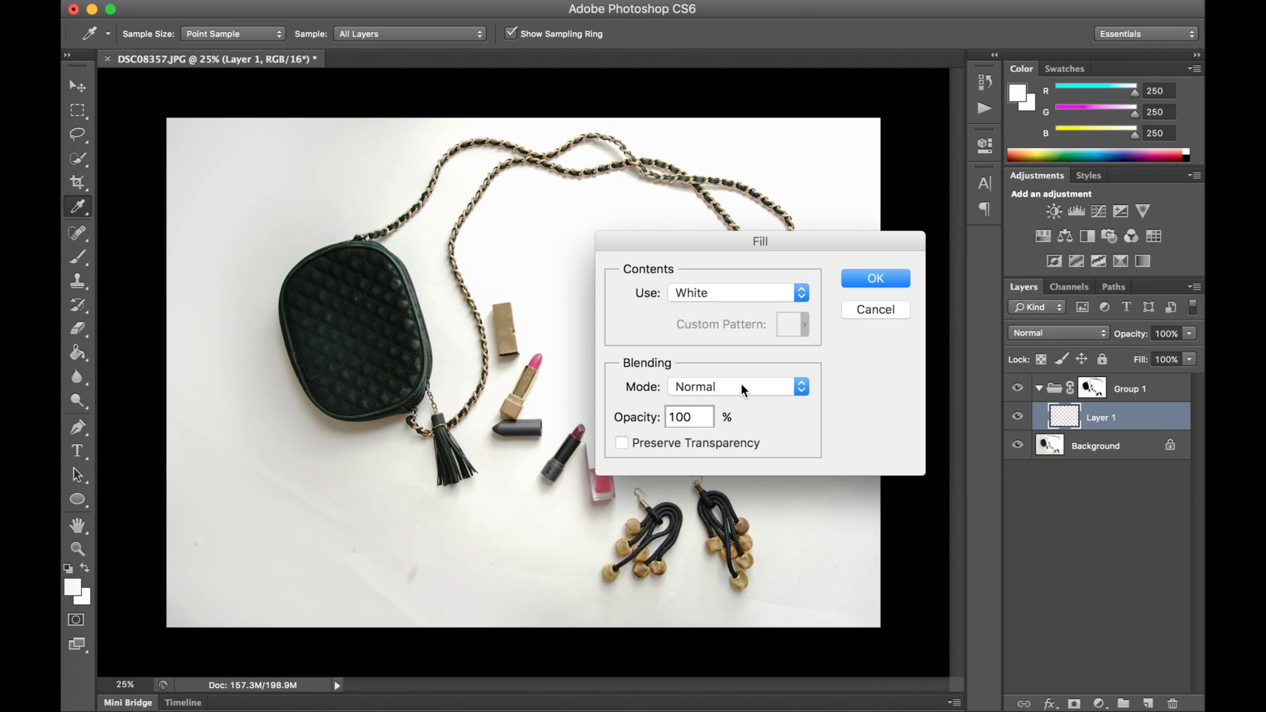
left_click(880, 273)
key("b")
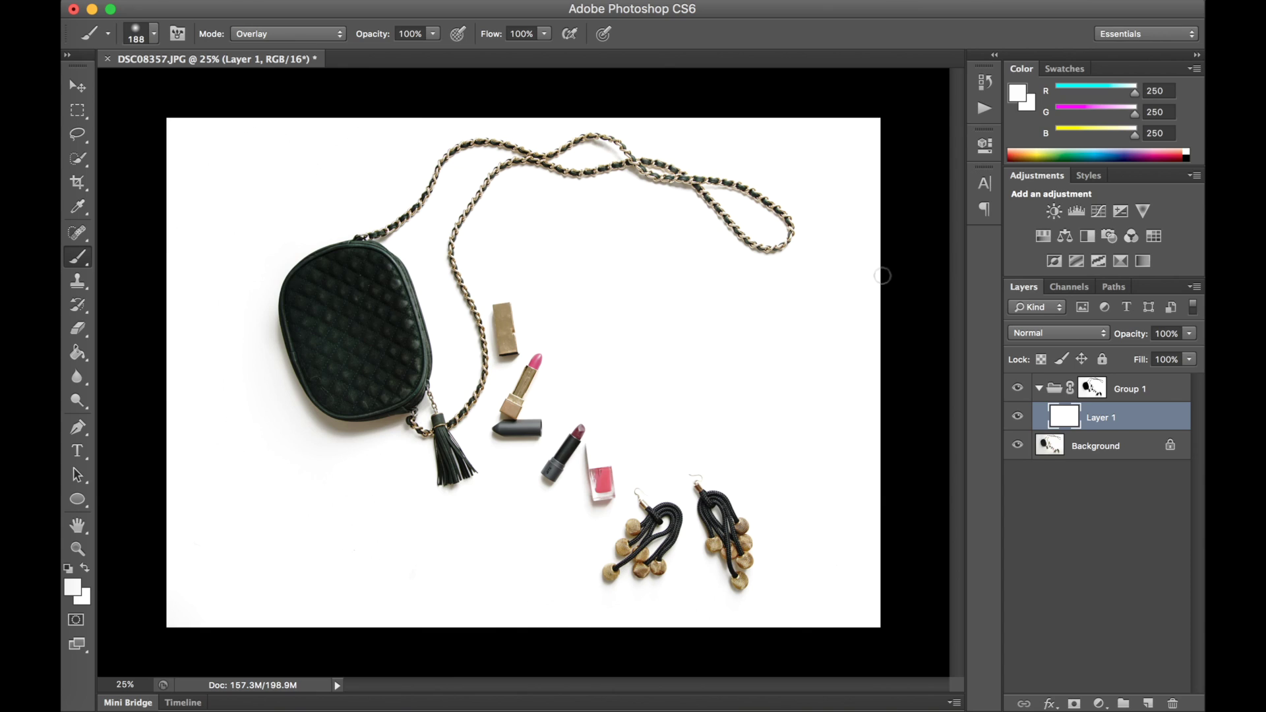
Toggle Group 1's visibility to compare the white background against the original grey, leaving it visible.
left_click(1018, 389)
left_click(1018, 389)
left_click(1018, 389)
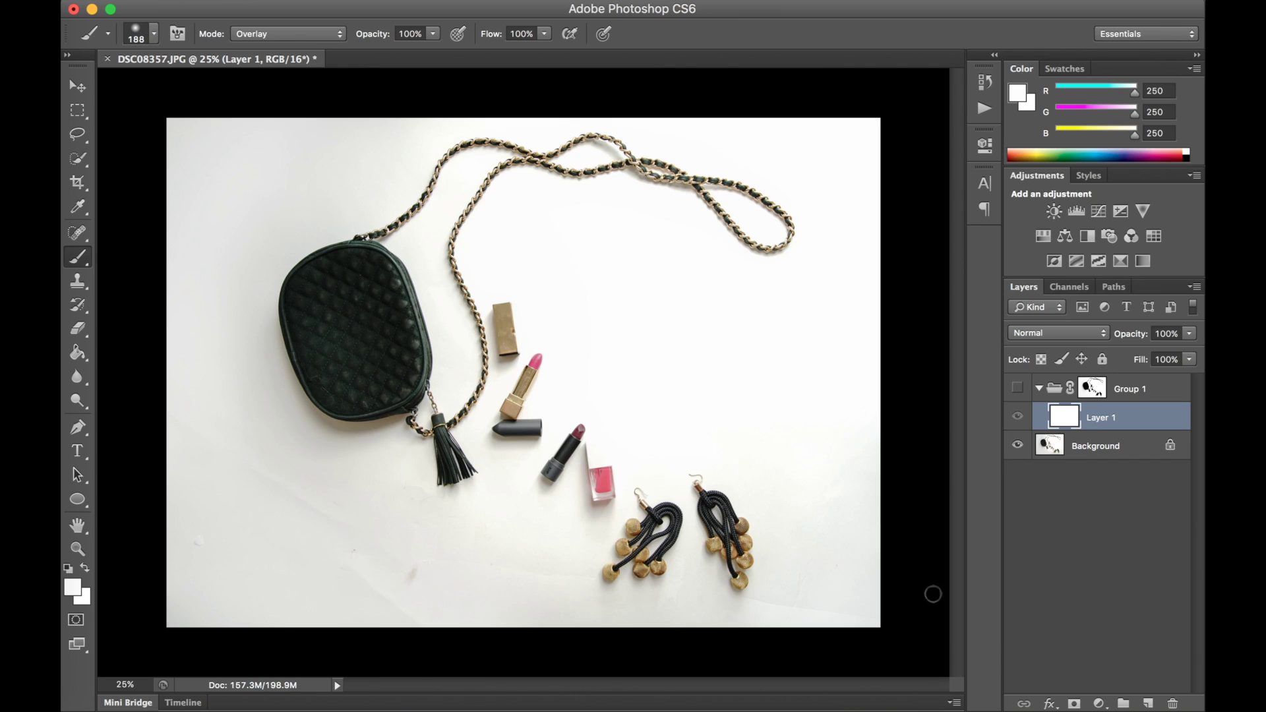
left_click(1017, 389)
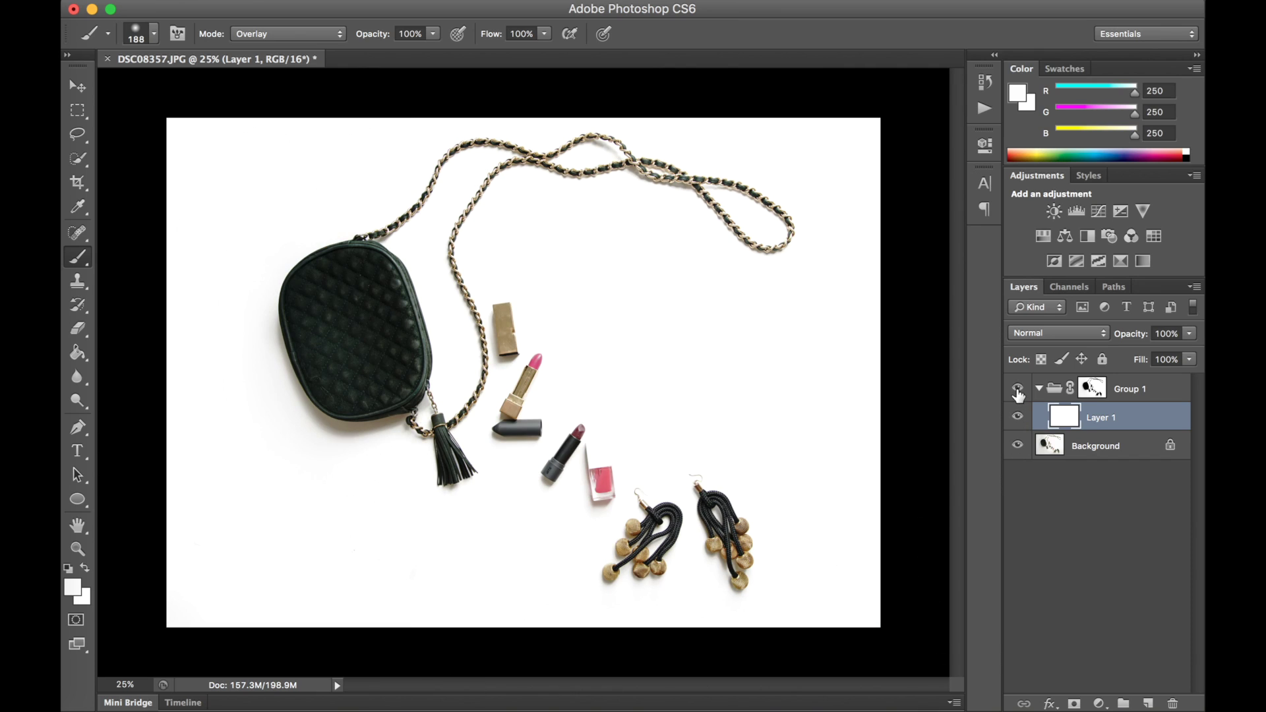
left_click(1017, 389)
left_click(1017, 389)
Merge the group into the Background layer and patch out the spot on the gold lipstick cap.
key("super+shift+e")
key("super+plus")
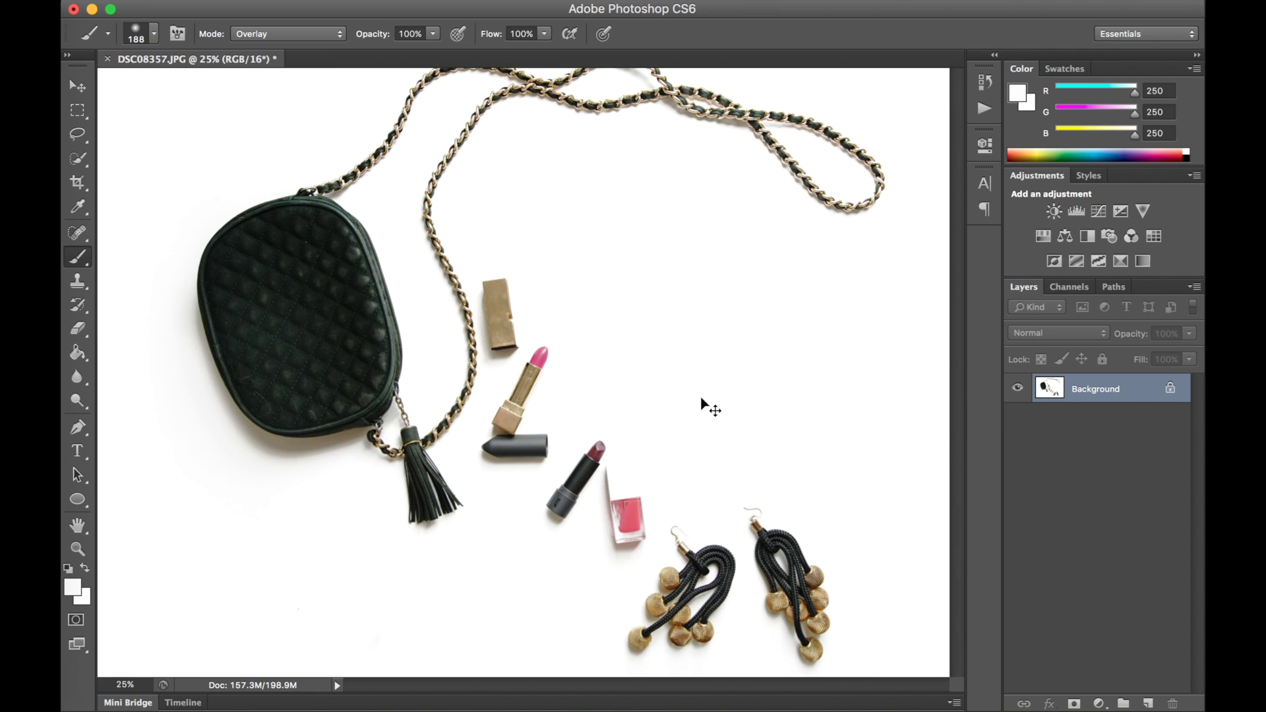
key("super+plus")
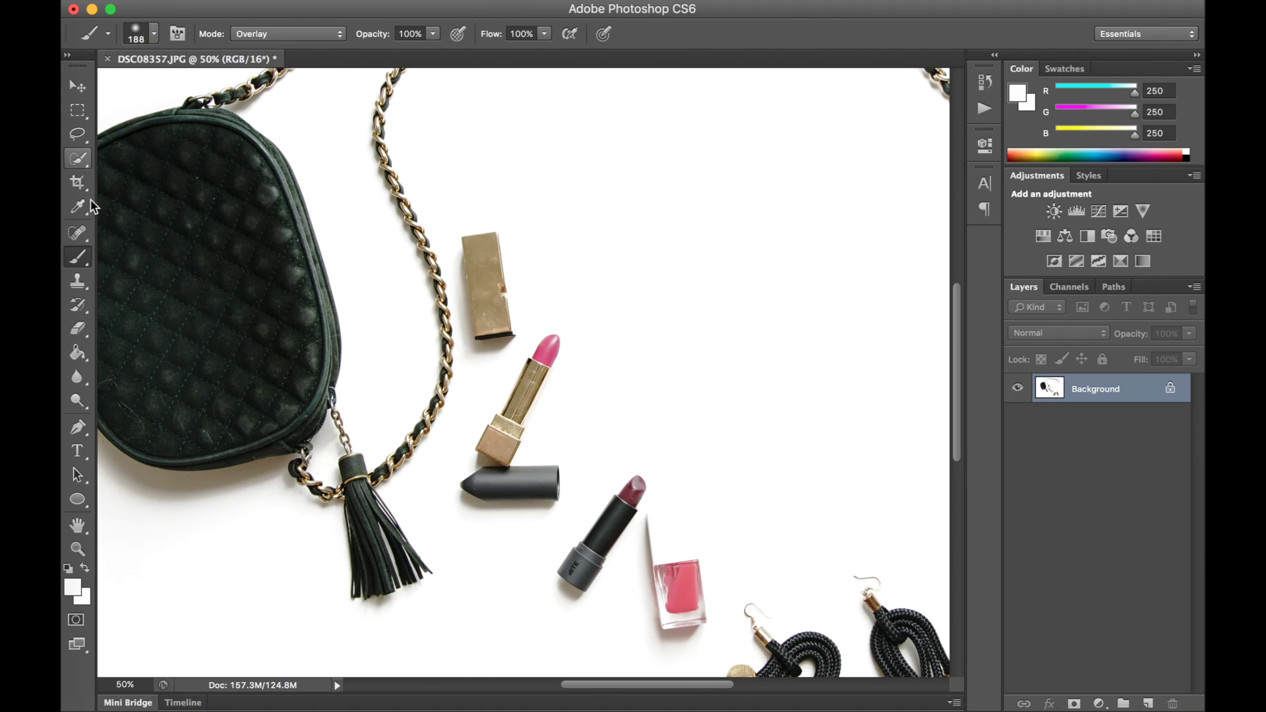
left_click(79, 235)
left_click_drag(84, 244, 166, 270)
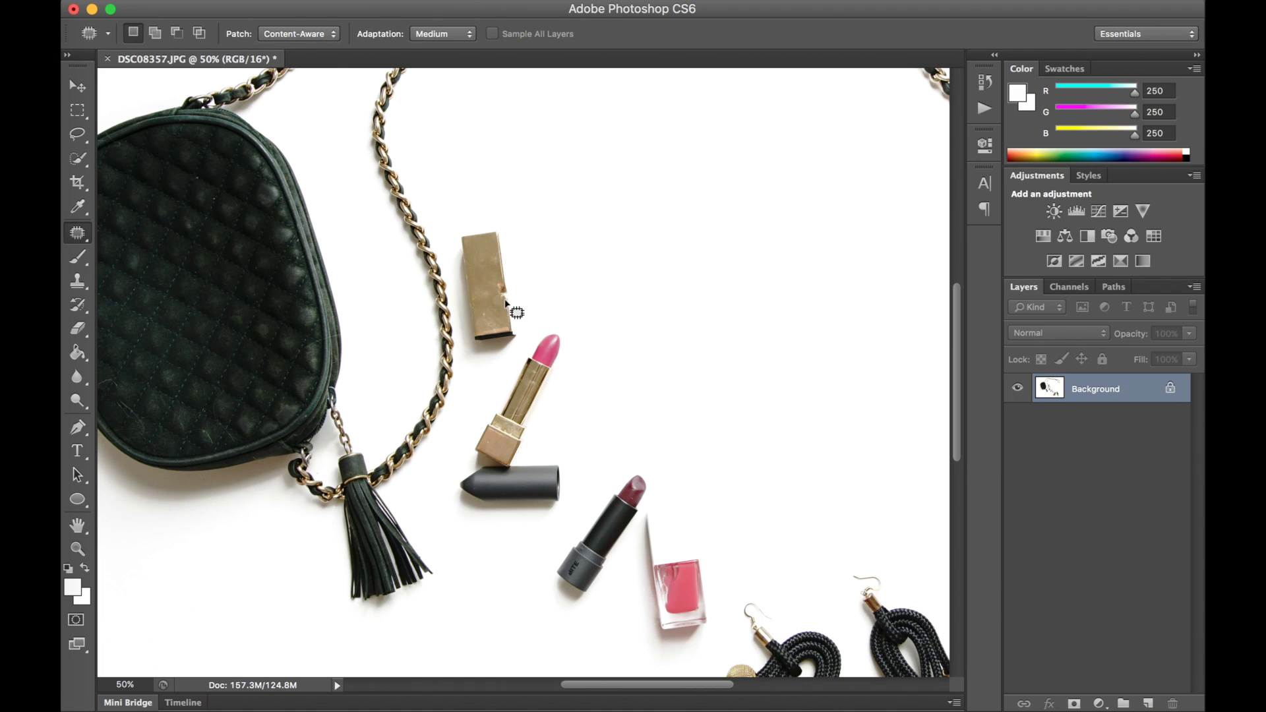
mouse_move(498, 287)
left_mouse_down()
mouse_move(501, 276)
mouse_move(511, 305)
mouse_move(507, 270)
left_mouse_up()
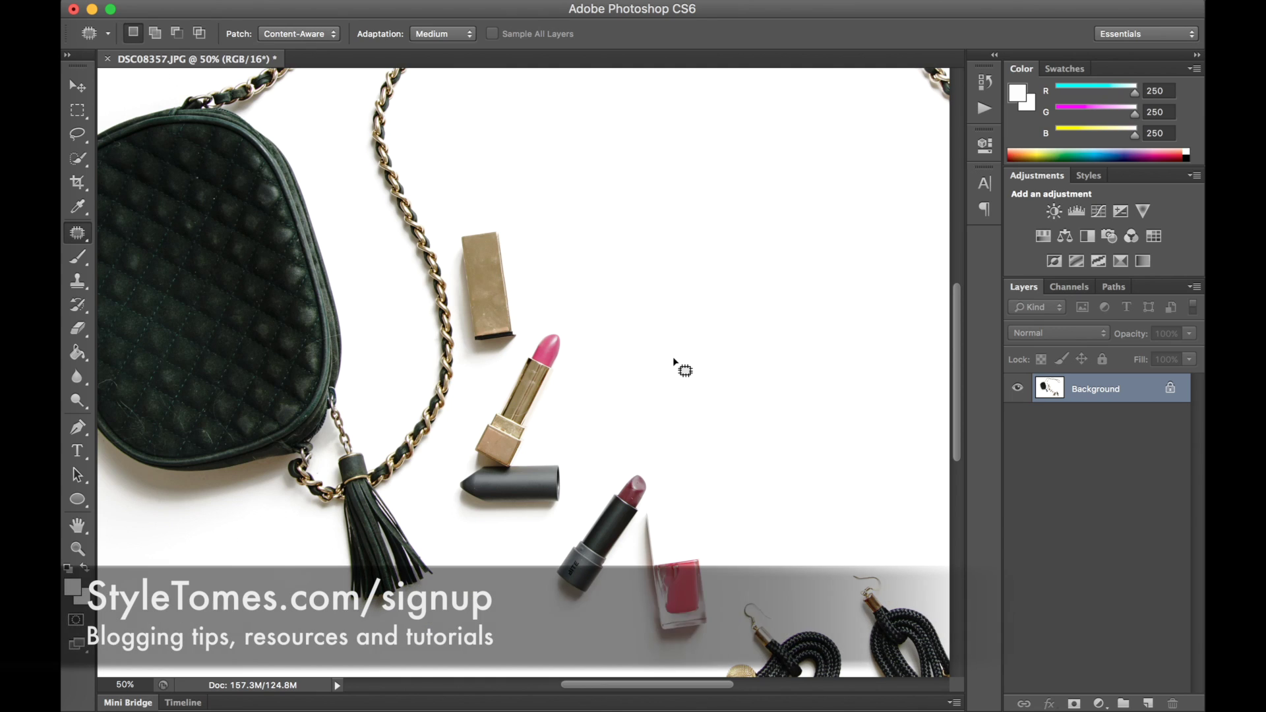
key("super+minus")
key("super+minus")
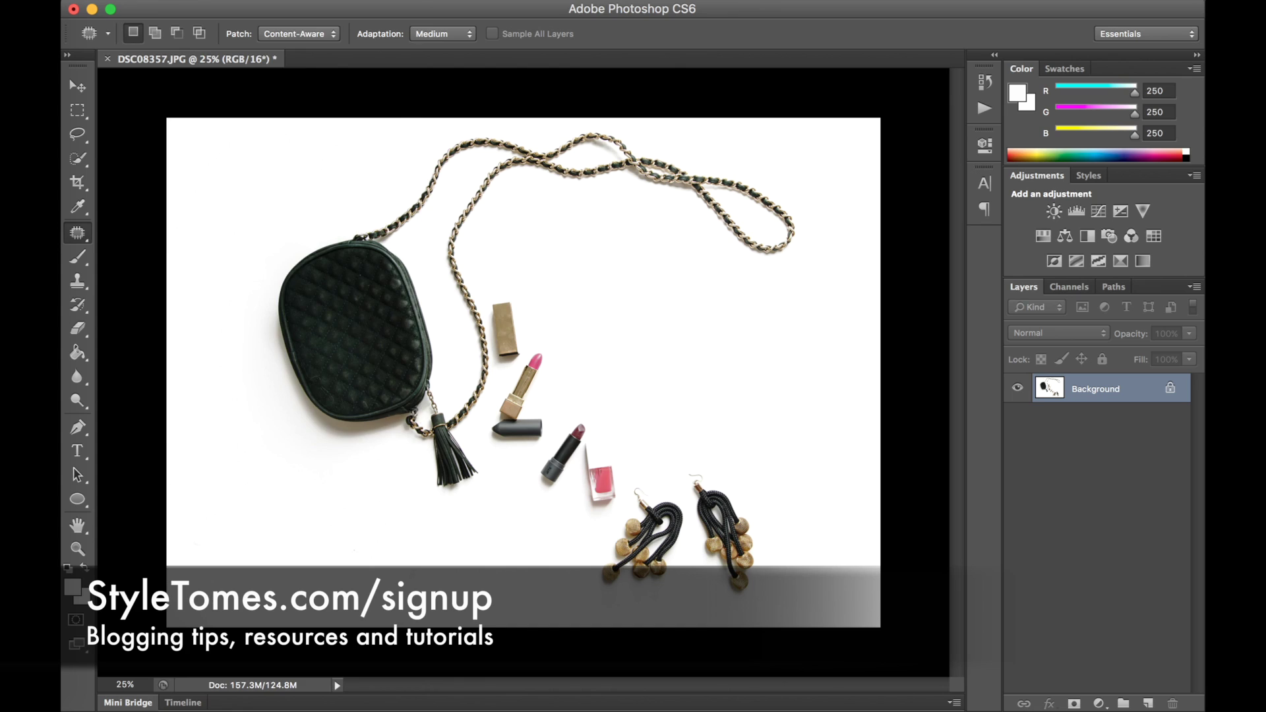
In Curves, form a gentle S-curve by lifting a highlight point and lowering a shadow point.
mouse_move(327, 46)
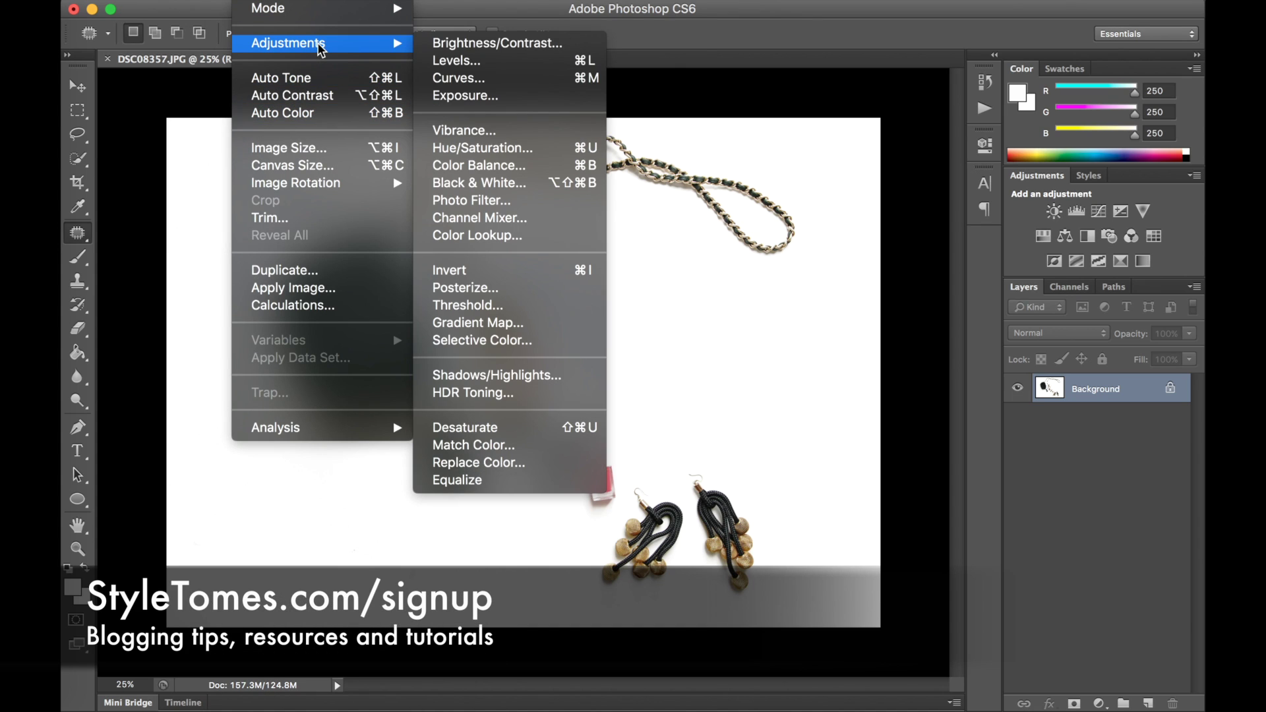
left_click(449, 79)
left_click_drag(967, 219, 974, 199)
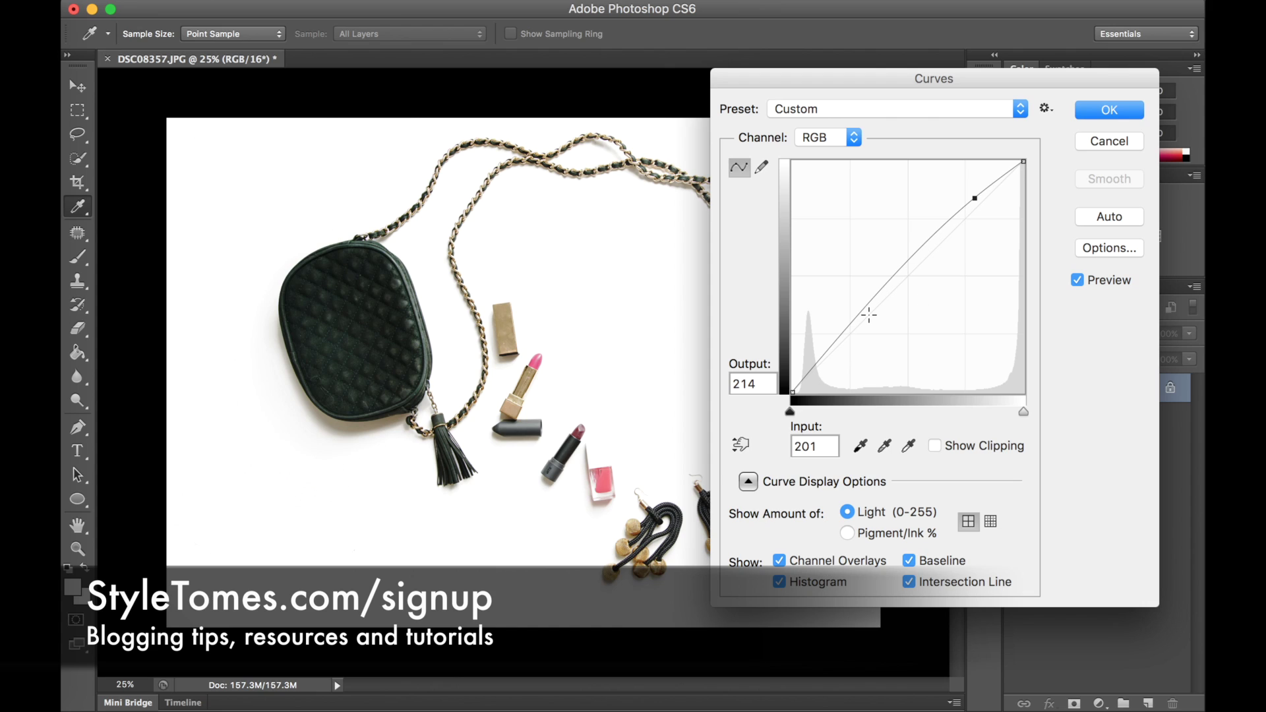
left_click_drag(868, 324, 870, 323)
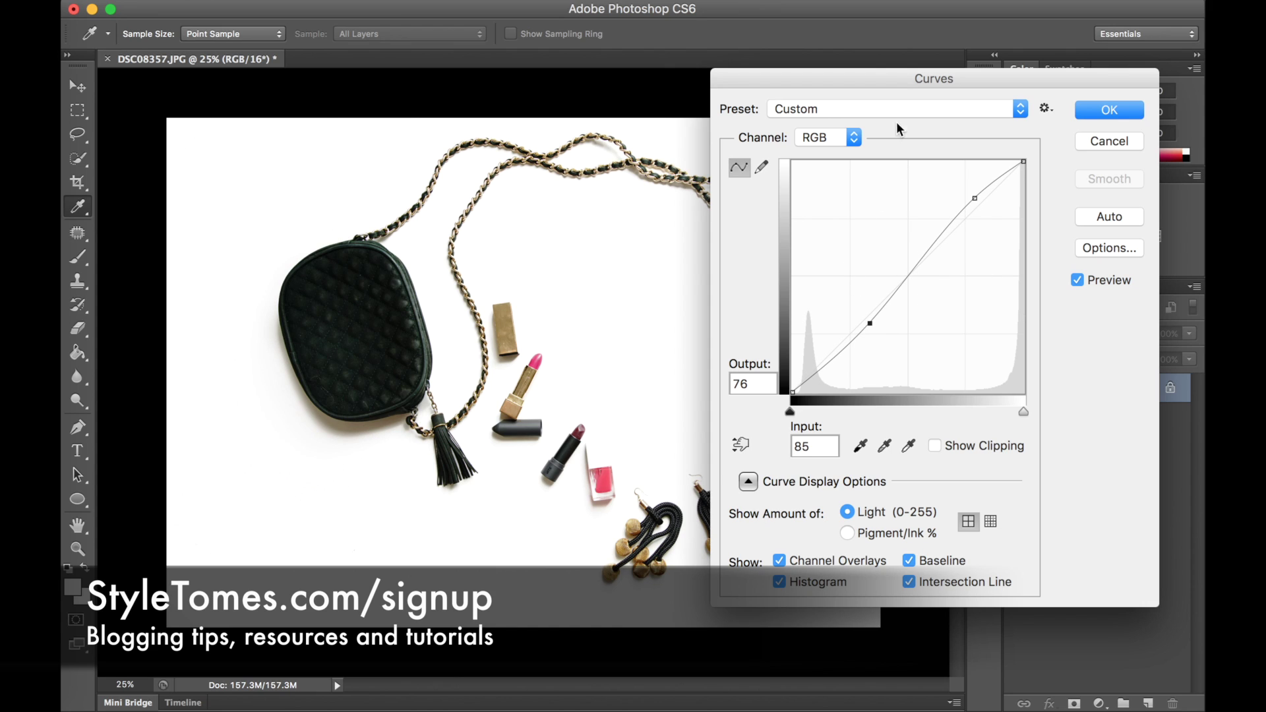
Toggle Preview to compare before and after, then cancel the Curves adjustment.
left_click(1091, 279)
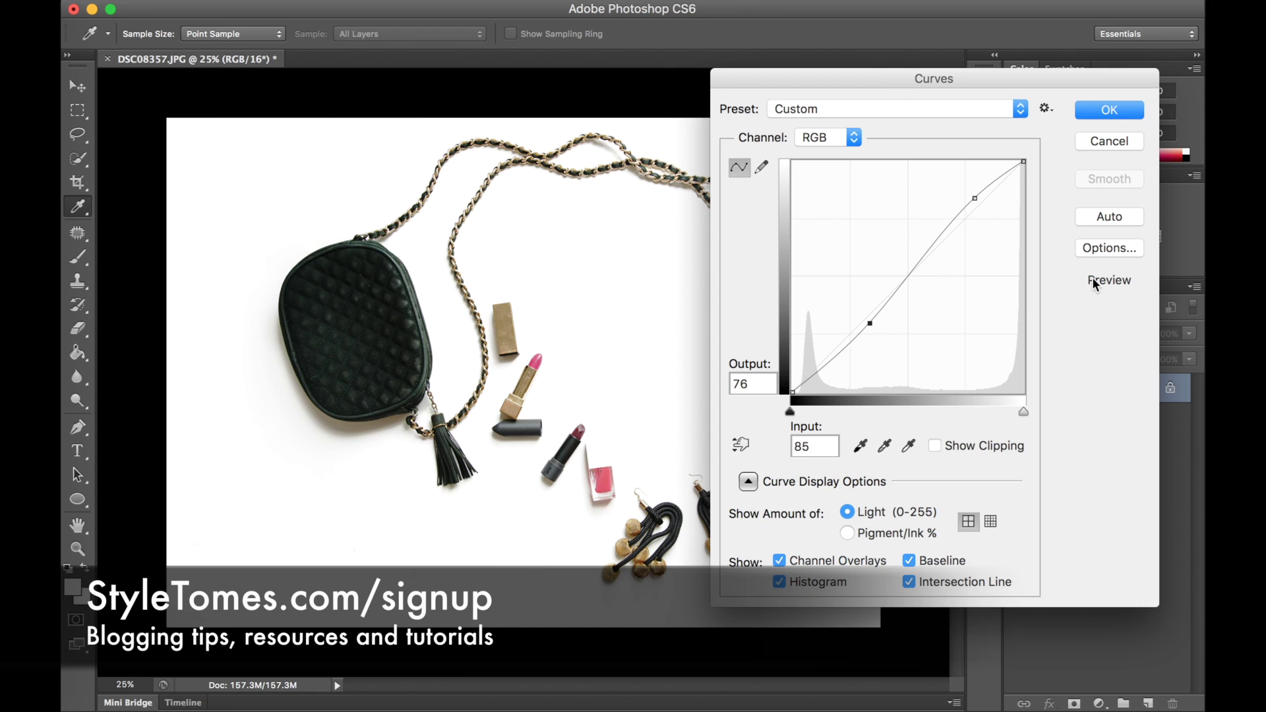
left_click(1092, 280)
left_click(1092, 282)
left_click(1110, 141)
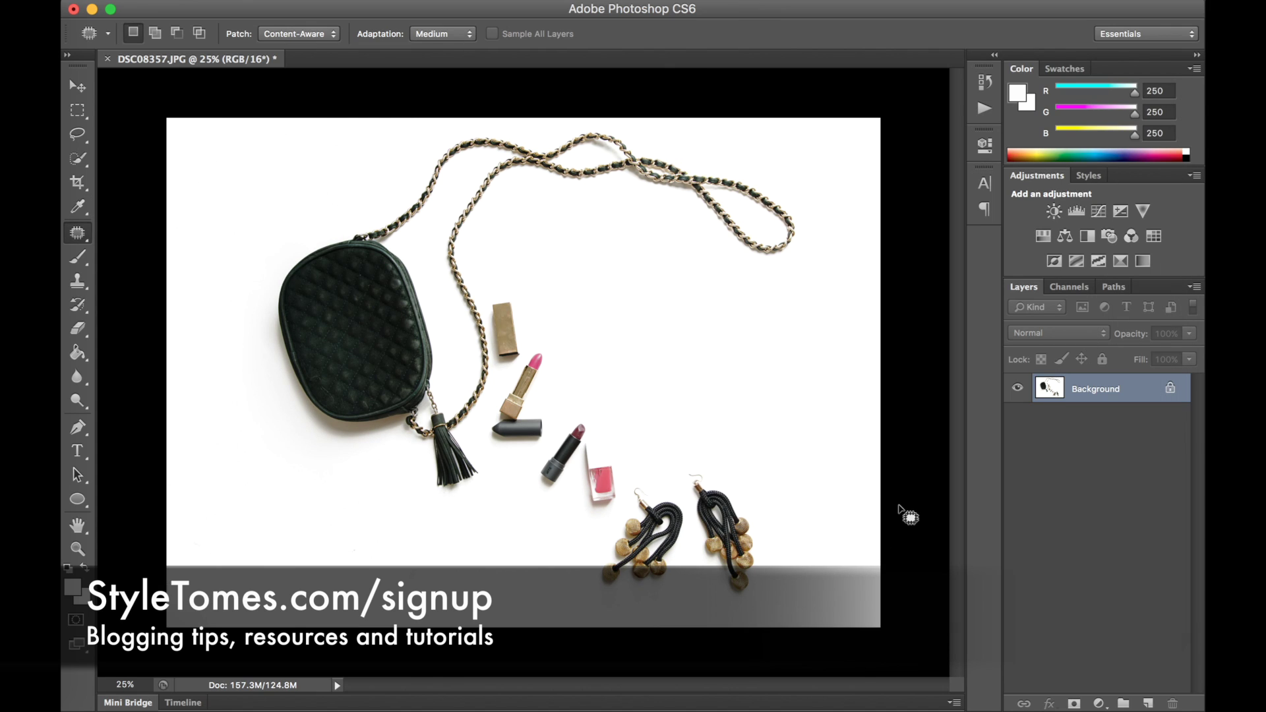